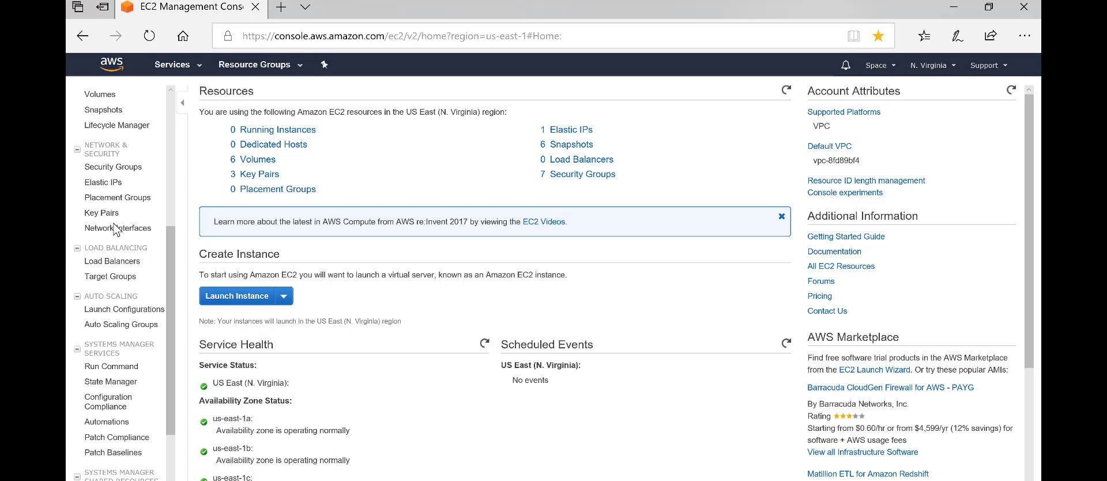
# Check the list of EC2 key pairs
pyautogui.click(98, 213)
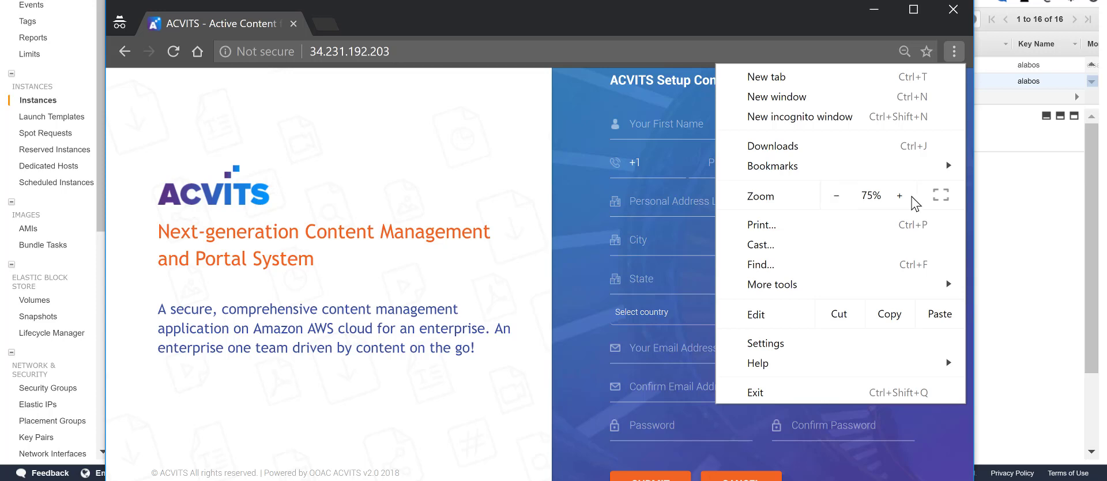
# Dismiss the Chrome menu to view the full ACVITS setup form
pyautogui.click(477, 174)
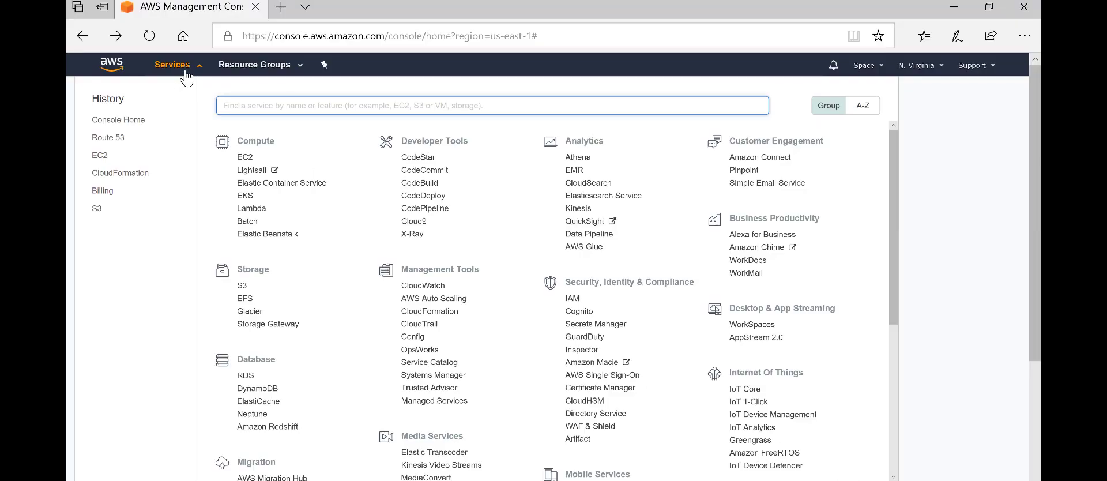
# Go from the services list into Route 53 DNS management and reach its empty Hosted zones table
pyautogui.scroll(-3, 316, 288)
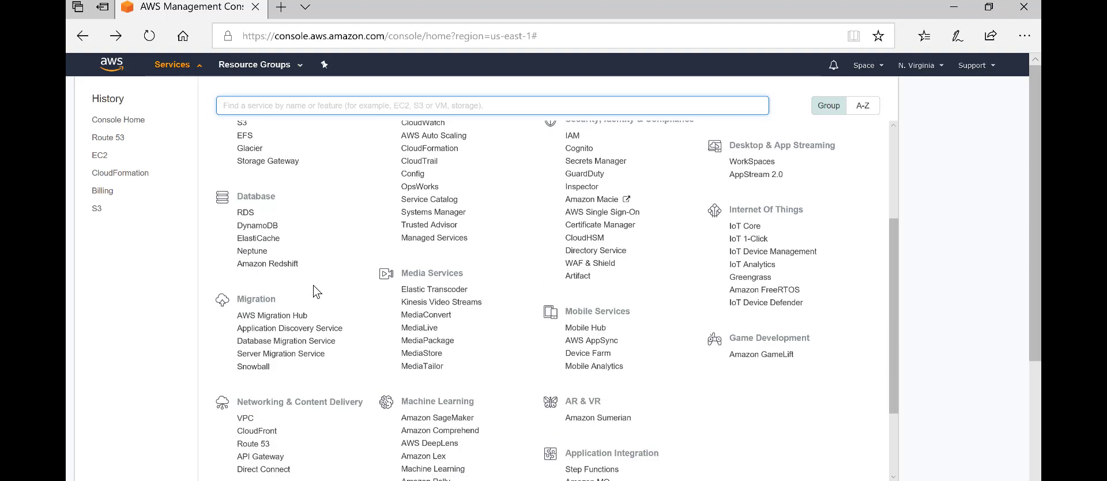
pyautogui.scroll(-1, 316, 291)
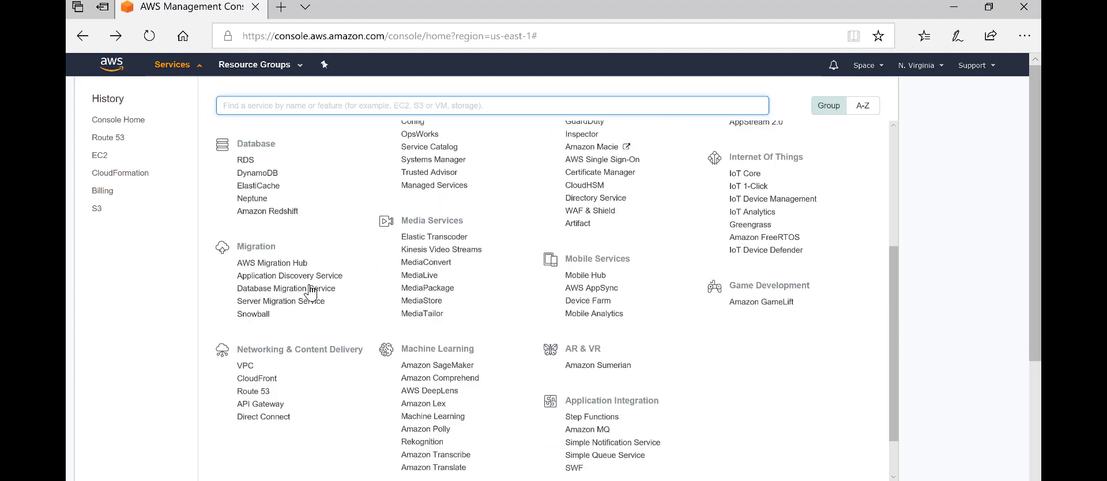
pyautogui.click(253, 389)
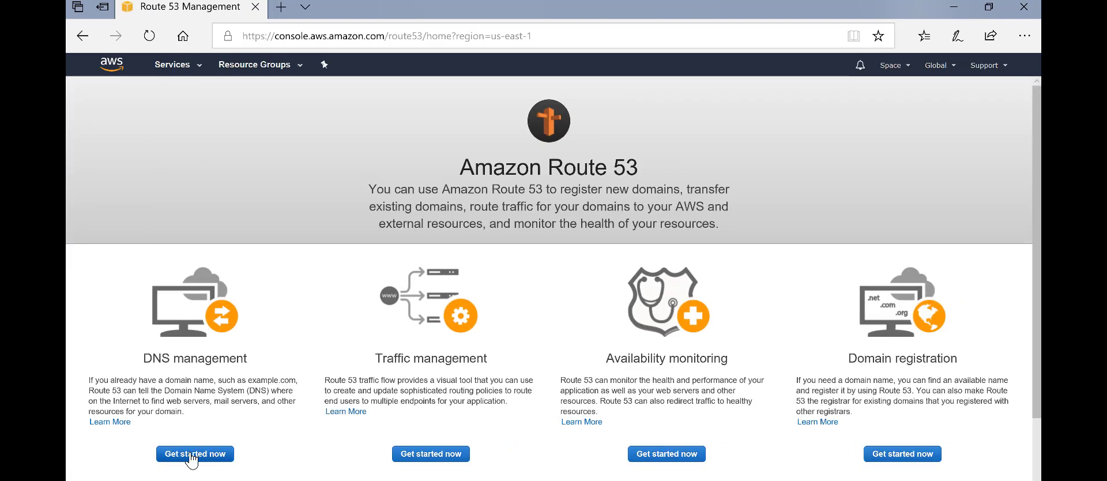
pyautogui.click(192, 455)
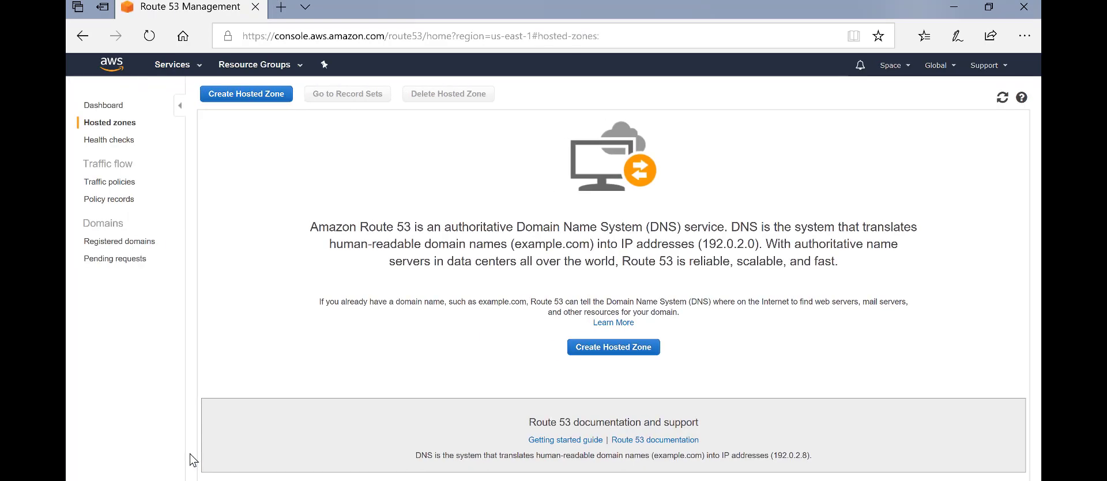
pyautogui.click(606, 349)
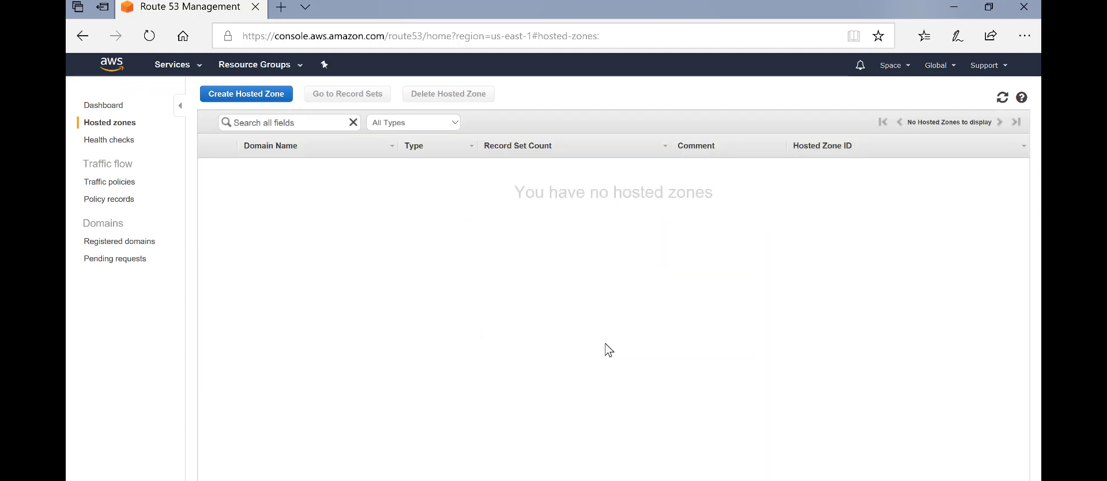
# Create a public hosted zone for the support domain with the comment 'Tech Support'
pyautogui.click(261, 106)
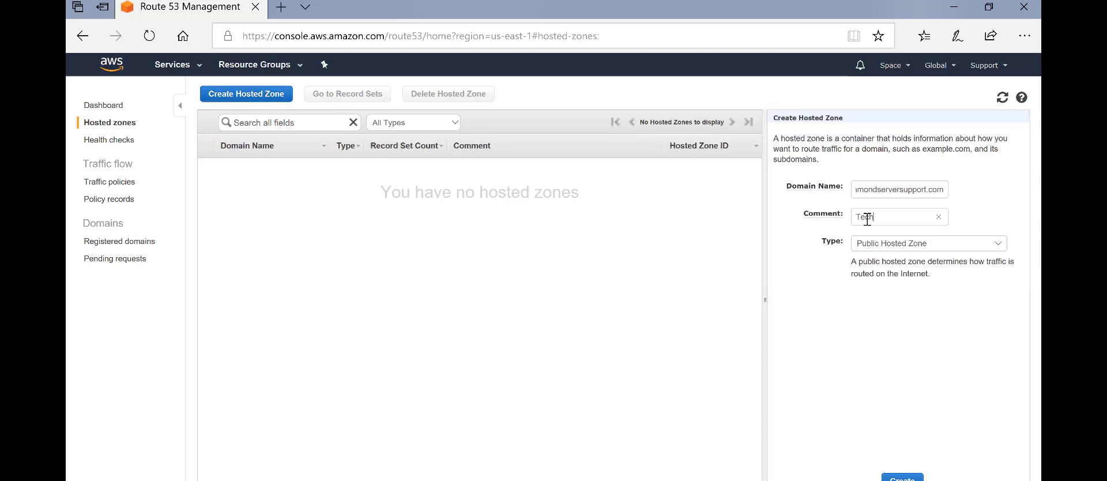
pyautogui.write('support.com')
pyautogui.press('BackSpace')
pyautogui.press('BackSpace')
pyautogui.press('BackSpace')
pyautogui.press('BackSpace')
pyautogui.write('Support')
pyautogui.click(902, 478)
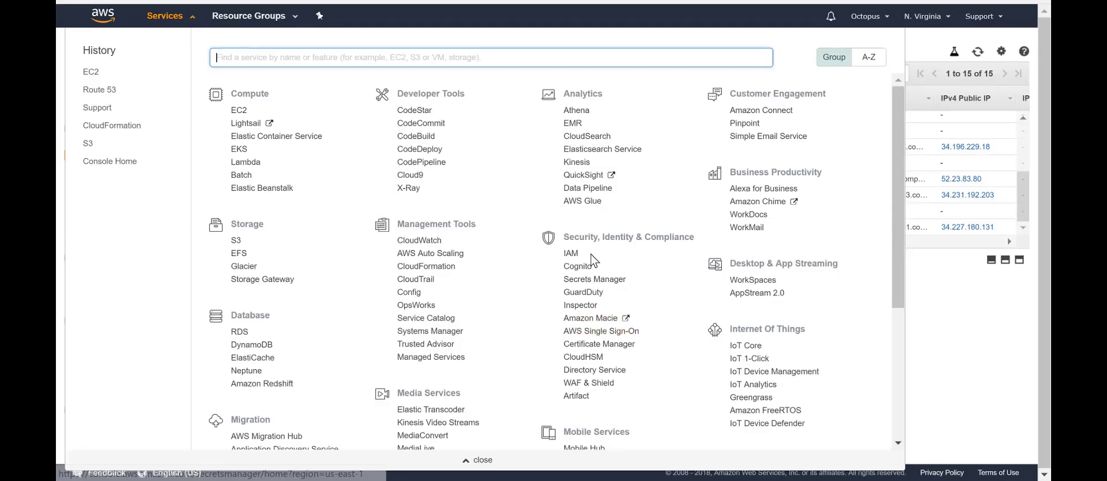
# Request a public ACM certificate for richmonddatabasesupport.com and *.richmonddatabasesupport.com
pyautogui.click(594, 345)
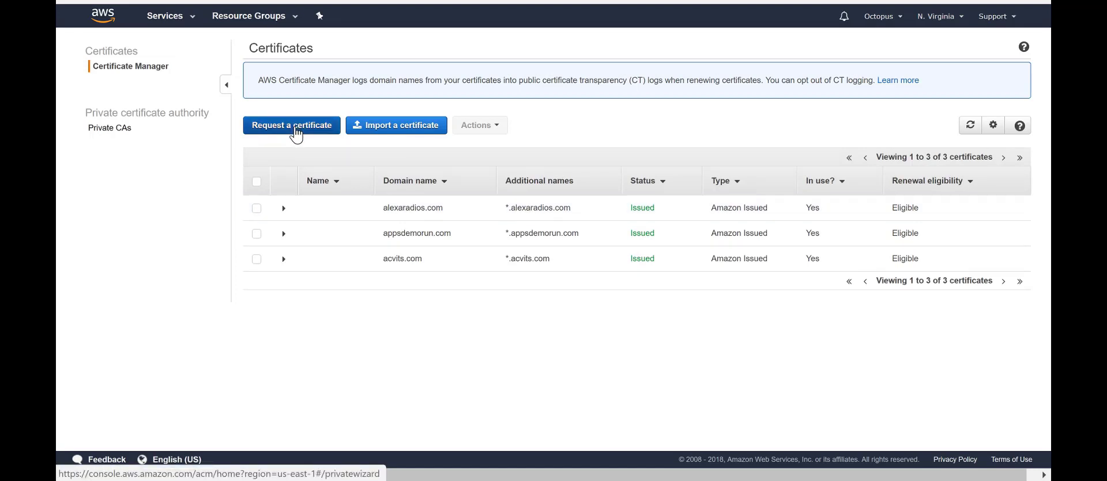
pyautogui.click(296, 134)
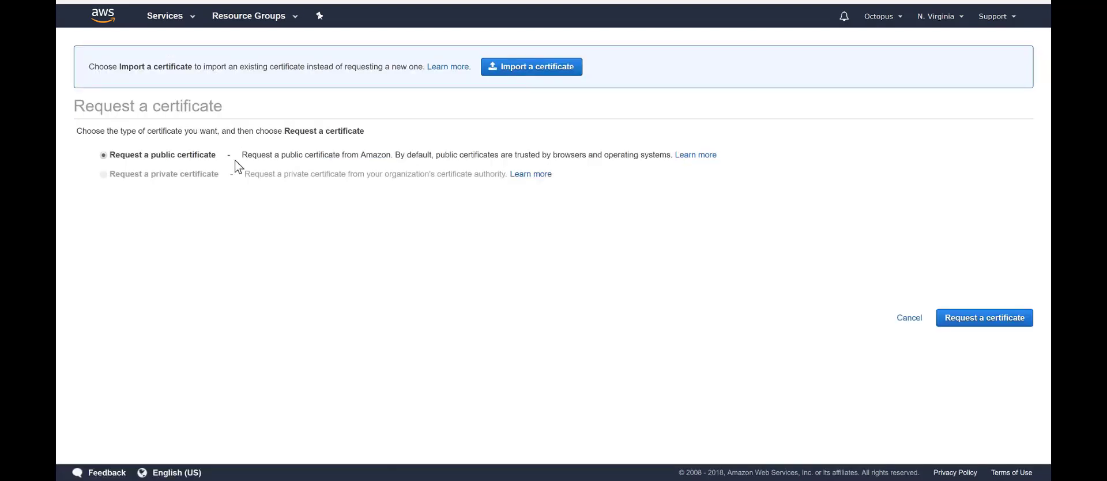
pyautogui.click(969, 321)
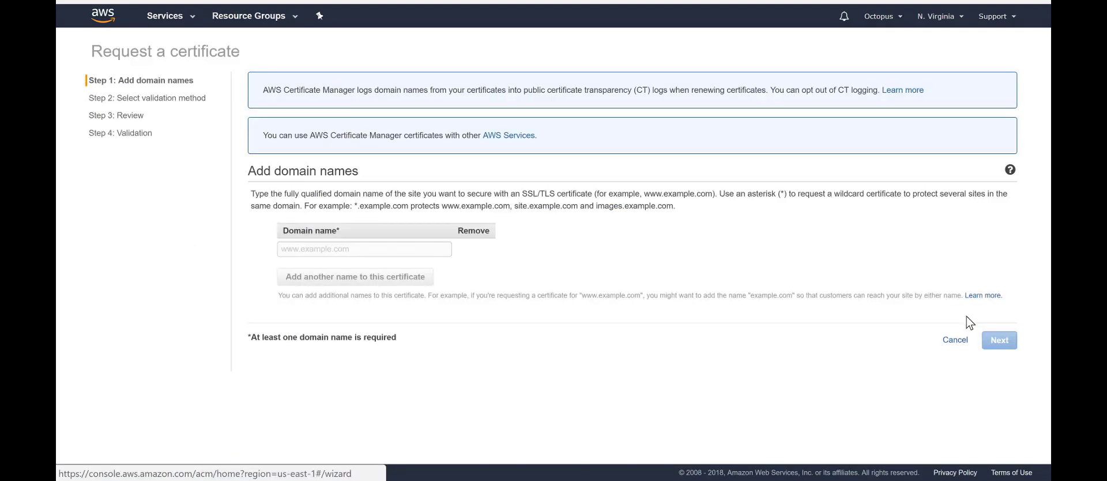
pyautogui.click(296, 249)
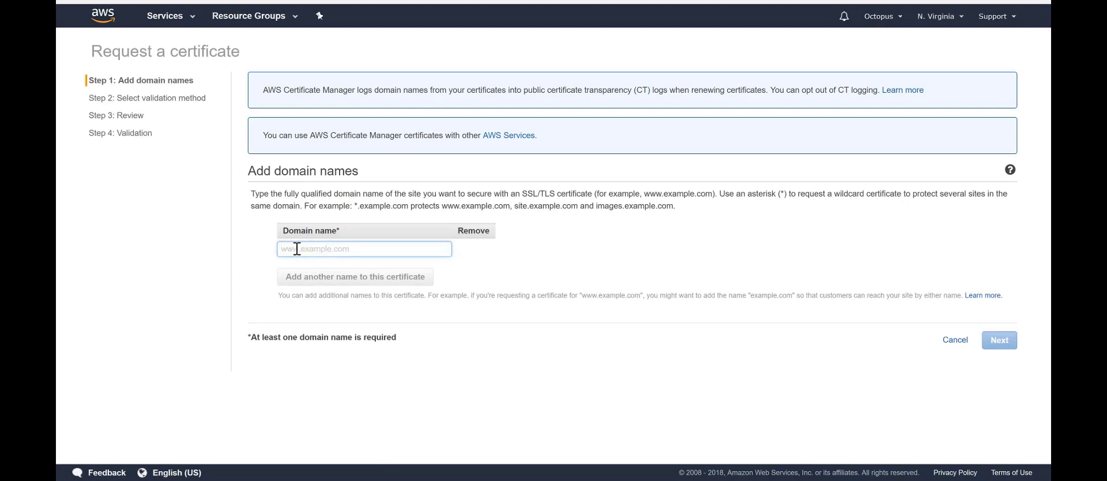
pyautogui.write('richmonddatabasesupport.com')
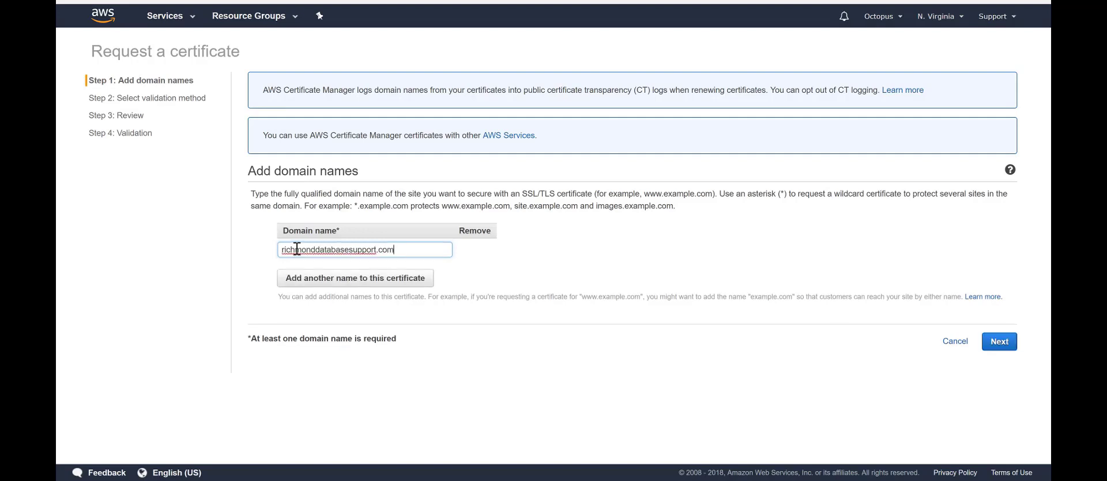
pyautogui.click(322, 282)
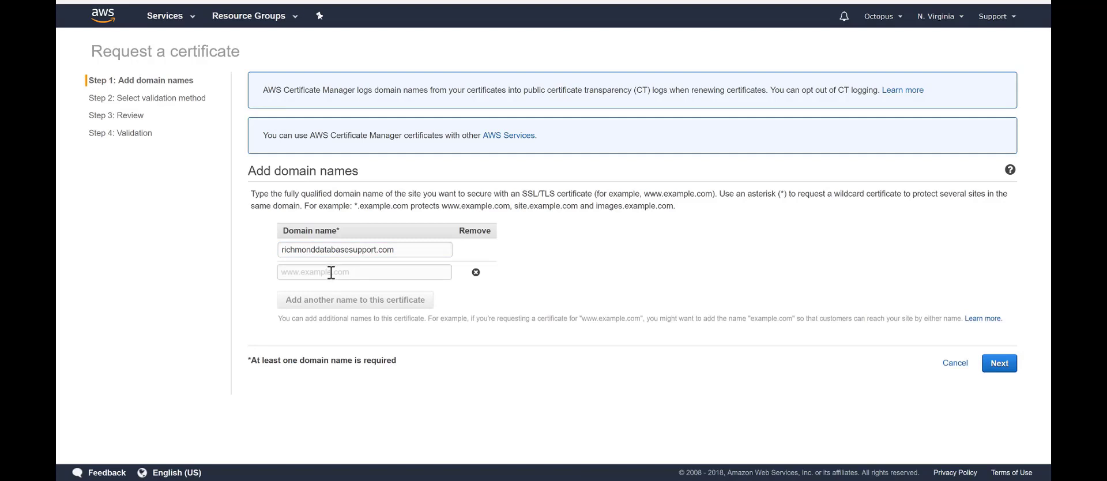
pyautogui.click(328, 270)
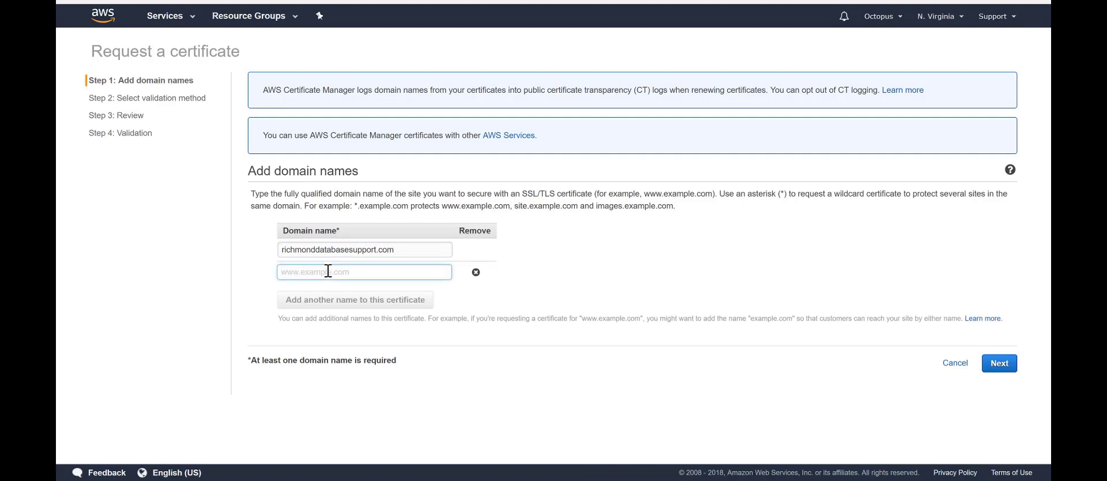
pyautogui.write('*.r')
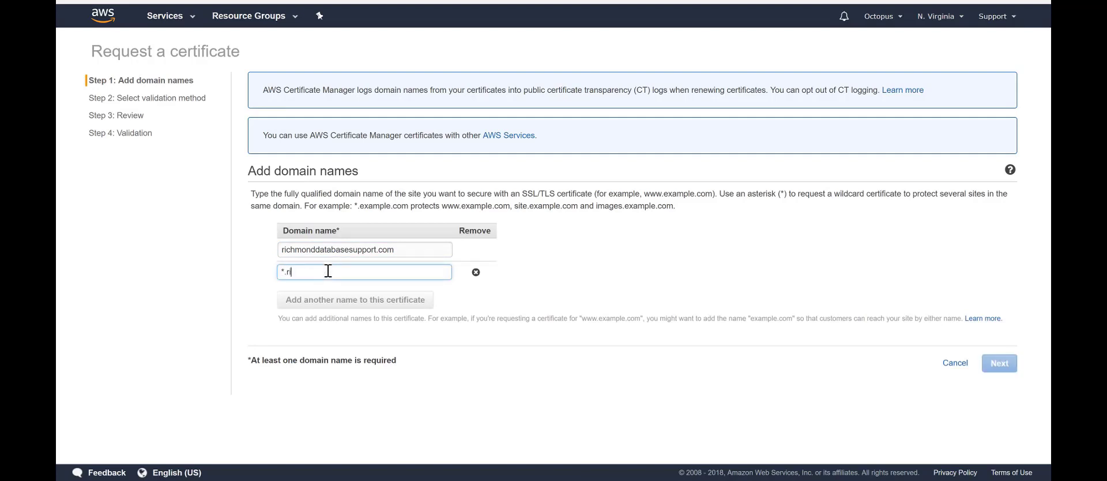
pyautogui.write('ichmonddatabasesupport.com')
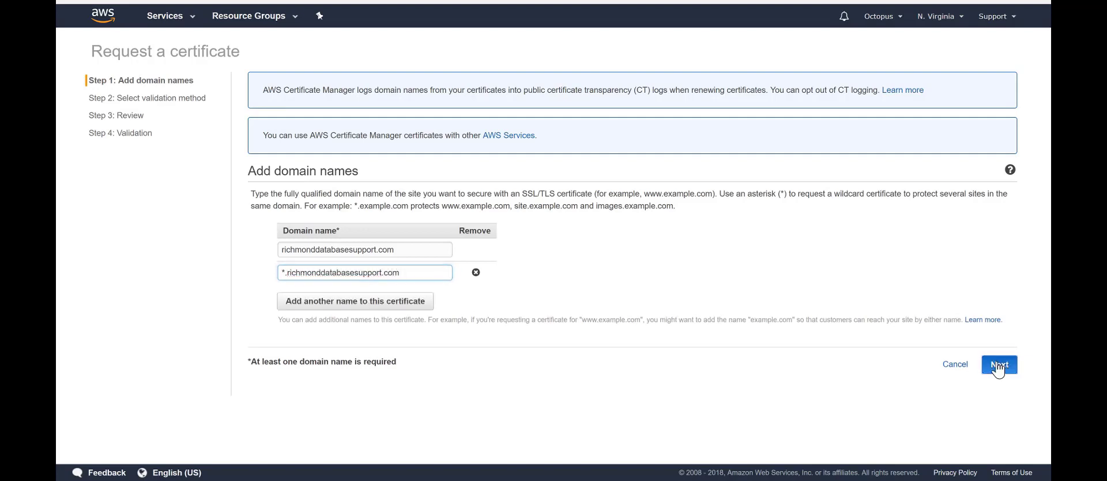
# Submit the certificate request with DNS validation and view its pending validation details
pyautogui.click(997, 363)
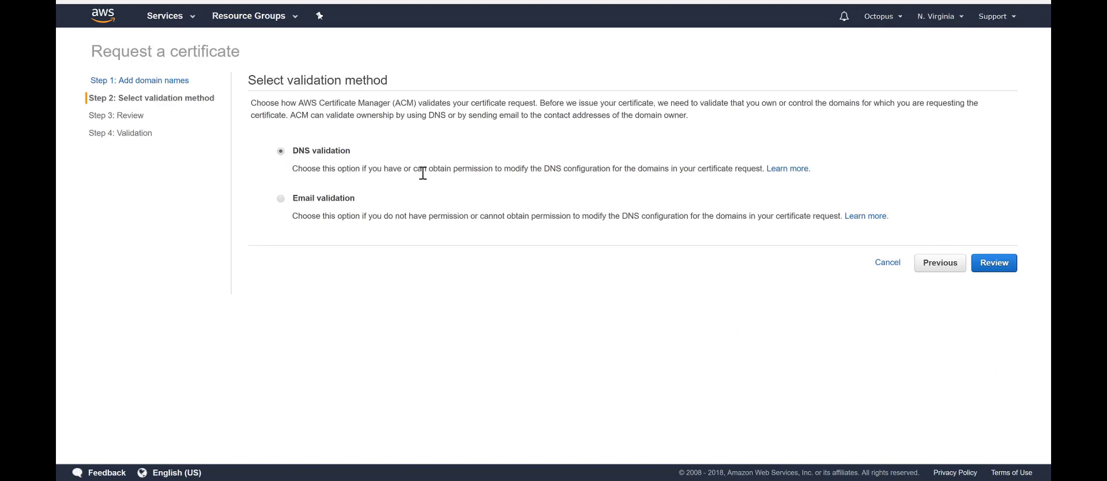
pyautogui.click(993, 264)
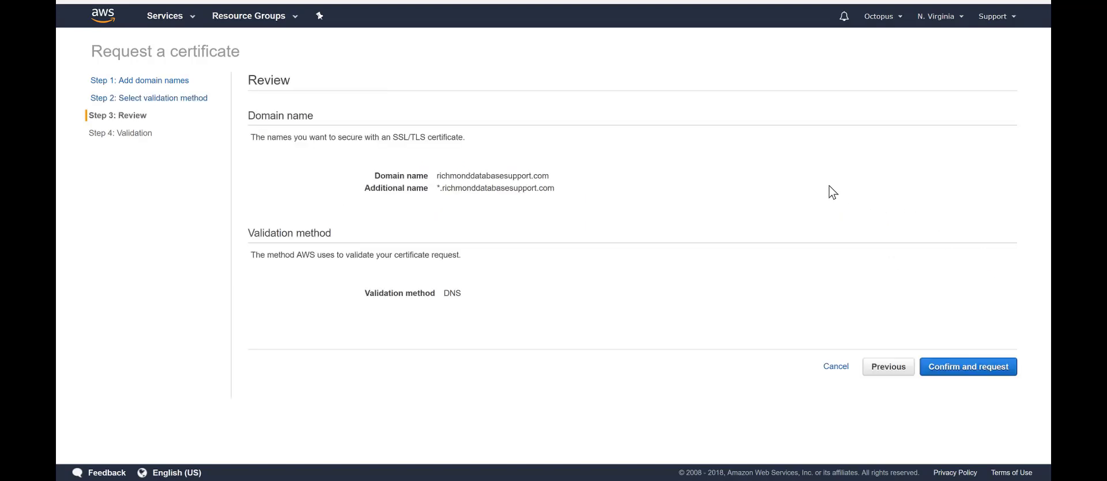
pyautogui.click(959, 374)
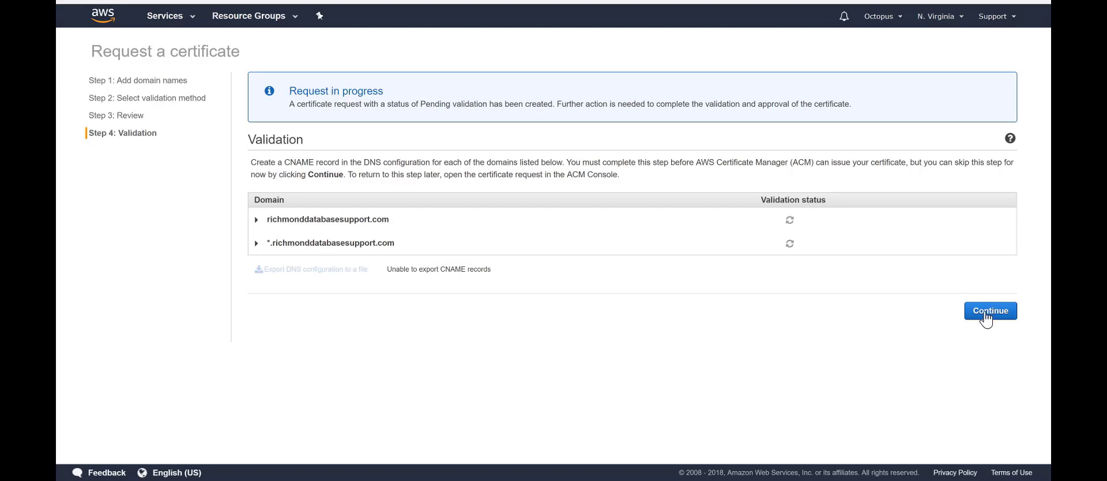
pyautogui.click(989, 311)
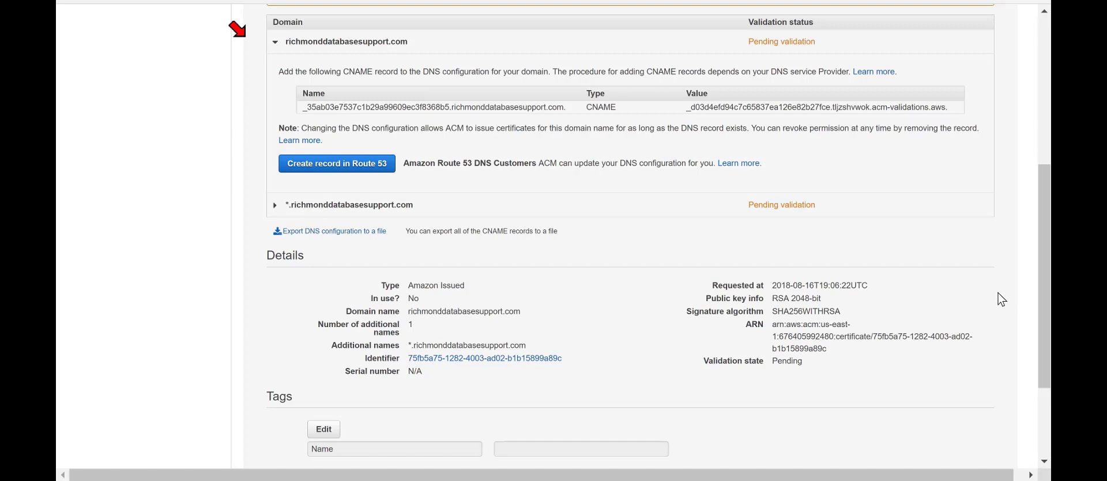
# Create the DNS validation CNAME records in Route 53 for both certificate domains
pyautogui.click(979, 479)
pyautogui.click(275, 205)
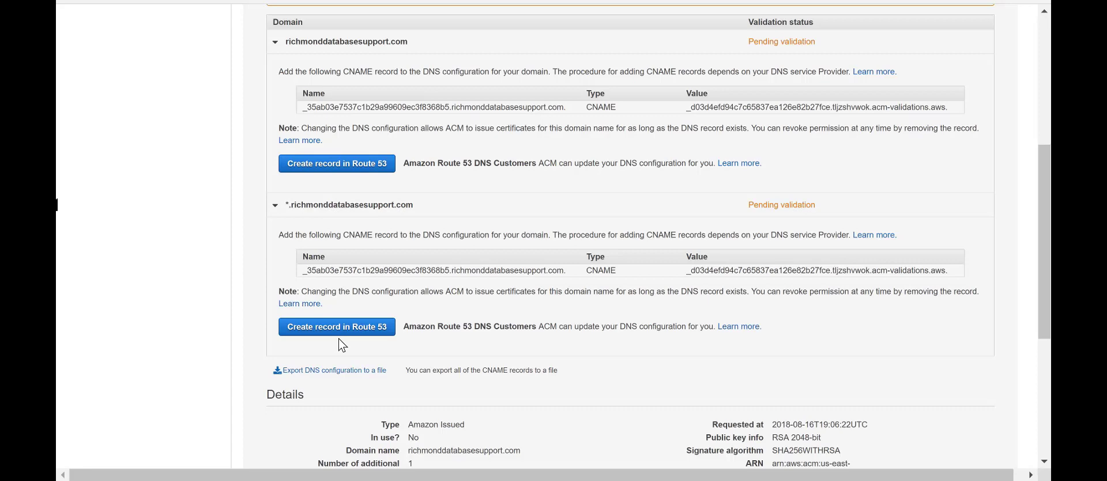
pyautogui.click(327, 164)
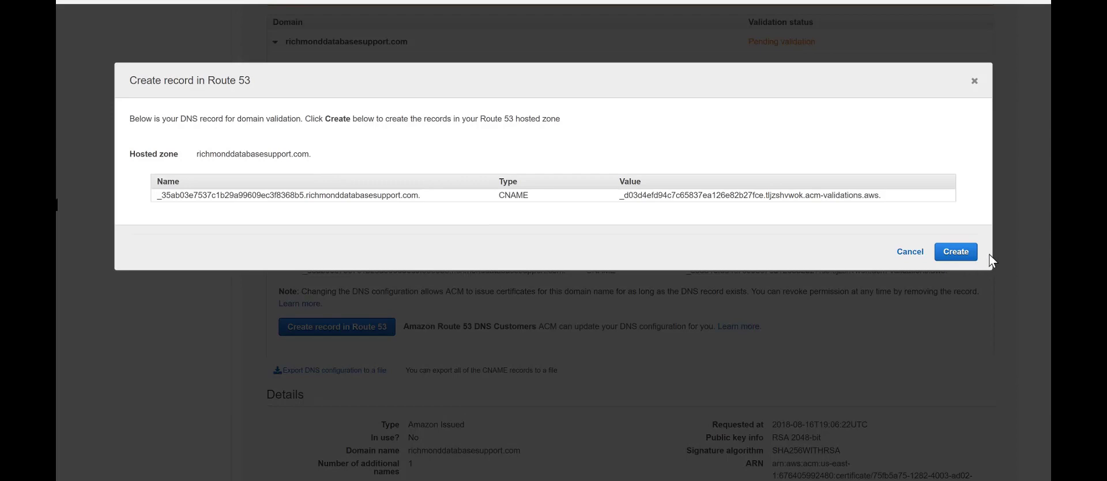
pyautogui.click(955, 256)
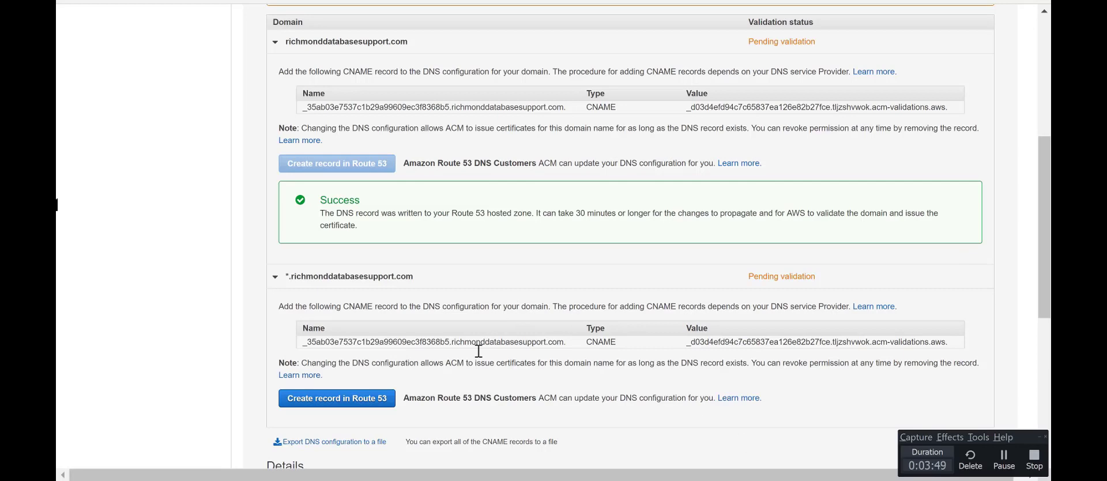
pyautogui.click(343, 398)
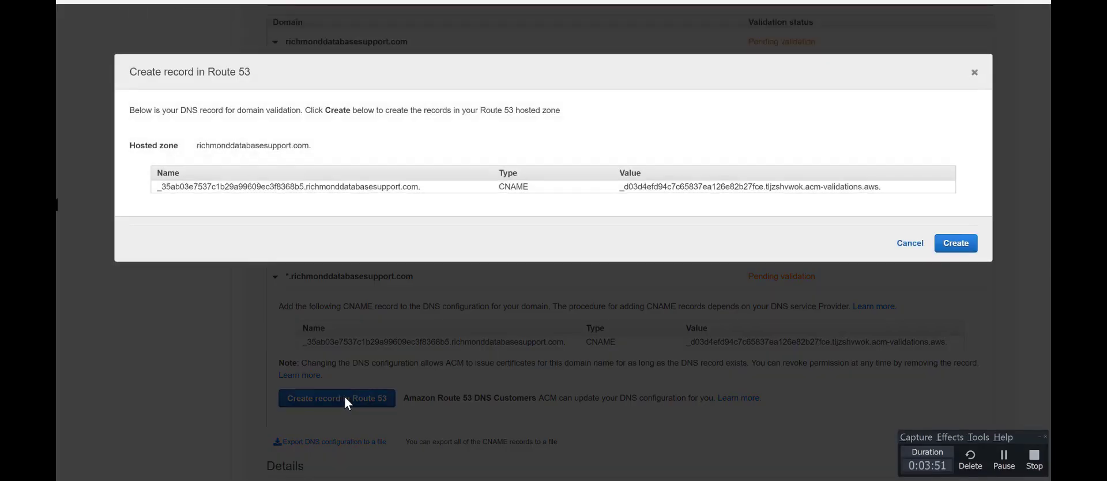
pyautogui.click(955, 253)
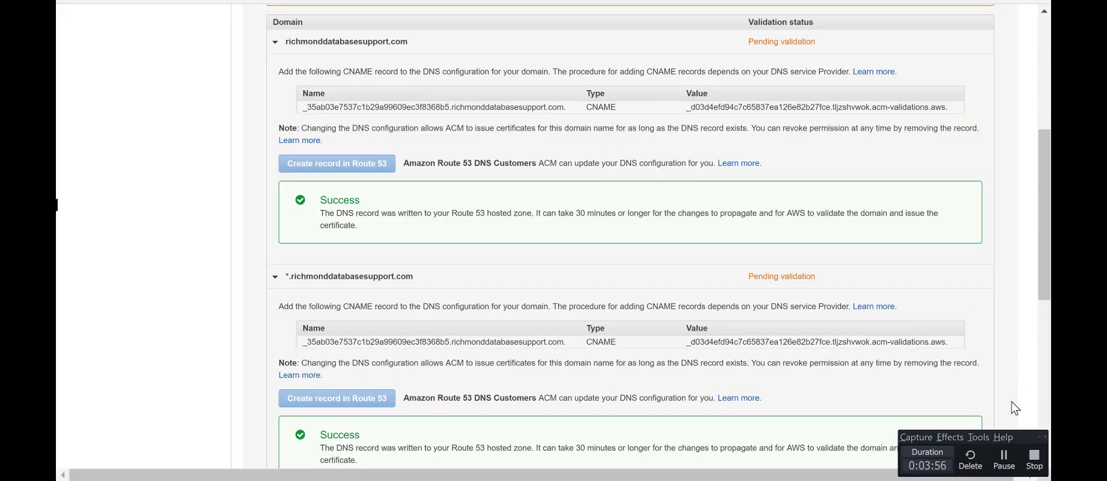
pyautogui.click(1006, 462)
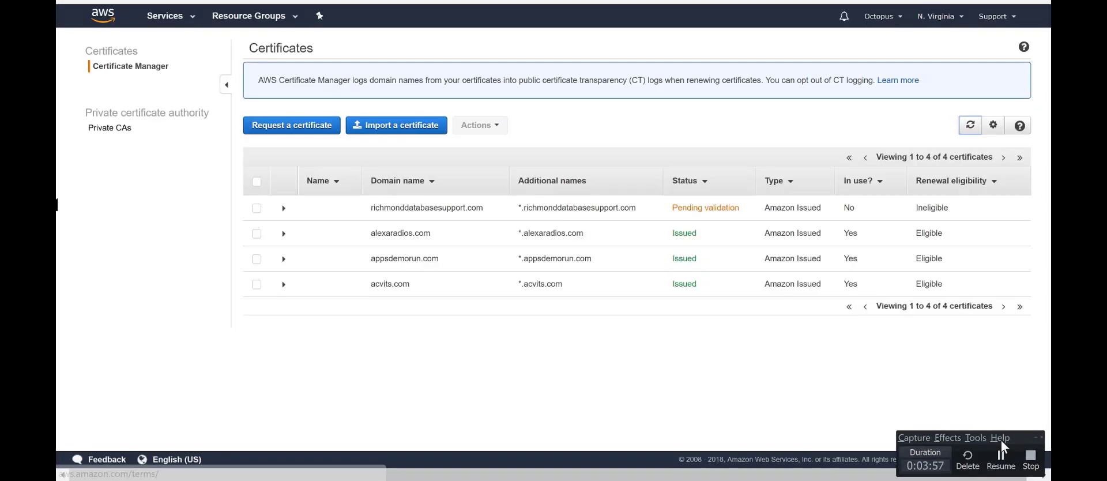
# Review the richmonddatabasesupport.com certificate's validation details and refresh the list to recheck status
pyautogui.click(284, 213)
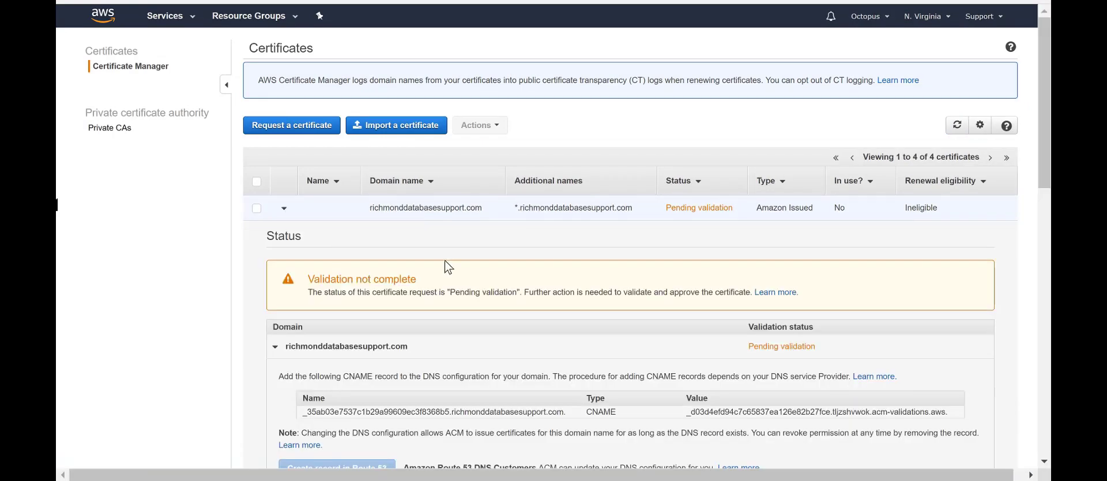
pyautogui.scroll(-1, 589, 305)
pyautogui.scroll(-3, 589, 305)
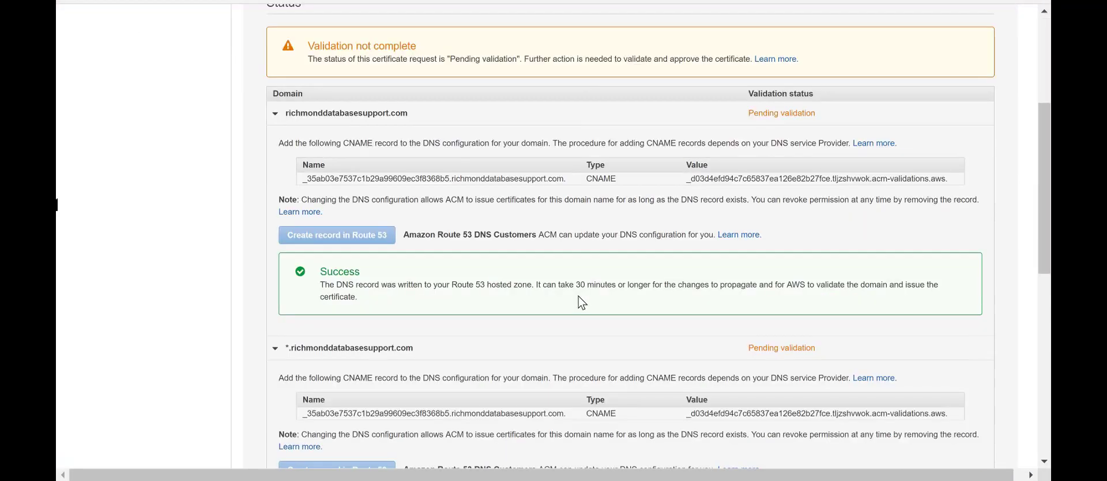
pyautogui.scroll(-4, 494, 297)
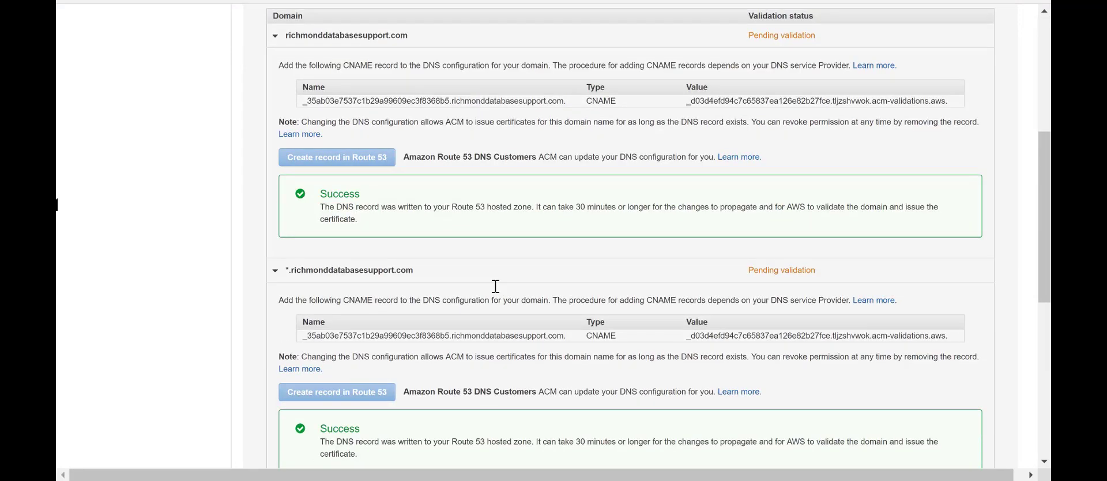
pyautogui.scroll(-1, 496, 287)
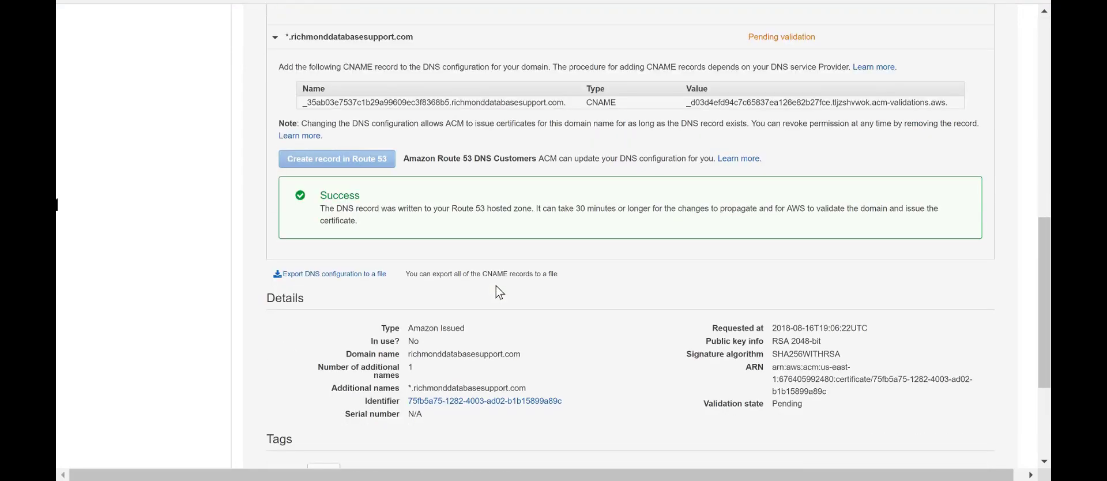
pyautogui.scroll(-1, 496, 287)
pyautogui.scroll(-1, 499, 292)
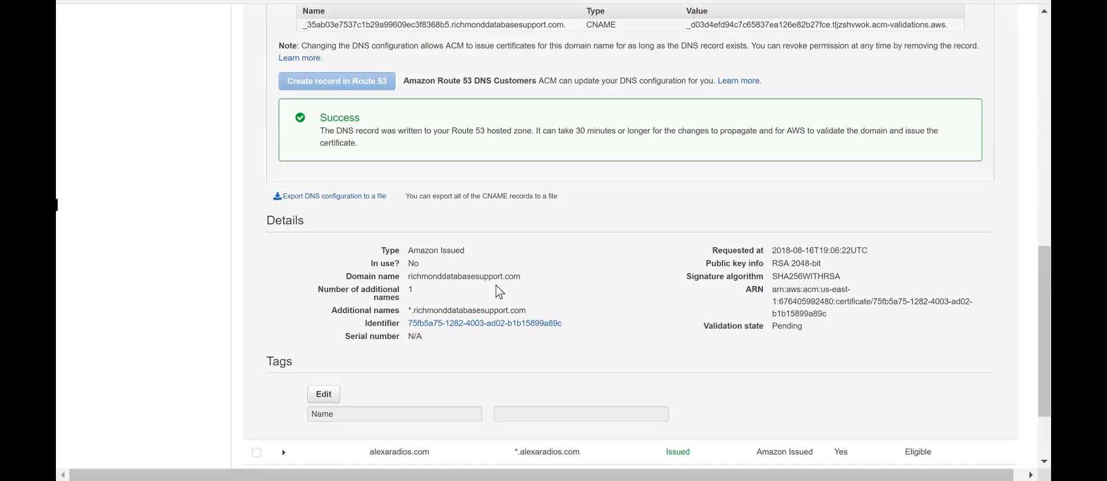
pyautogui.scroll(-2, 499, 292)
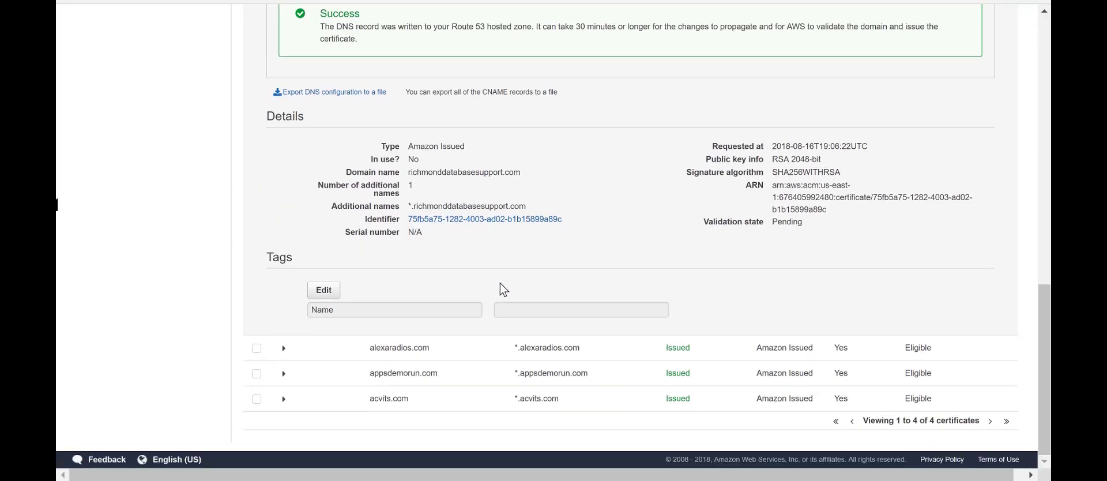
pyautogui.scroll(10, 499, 287)
pyautogui.click(958, 99)
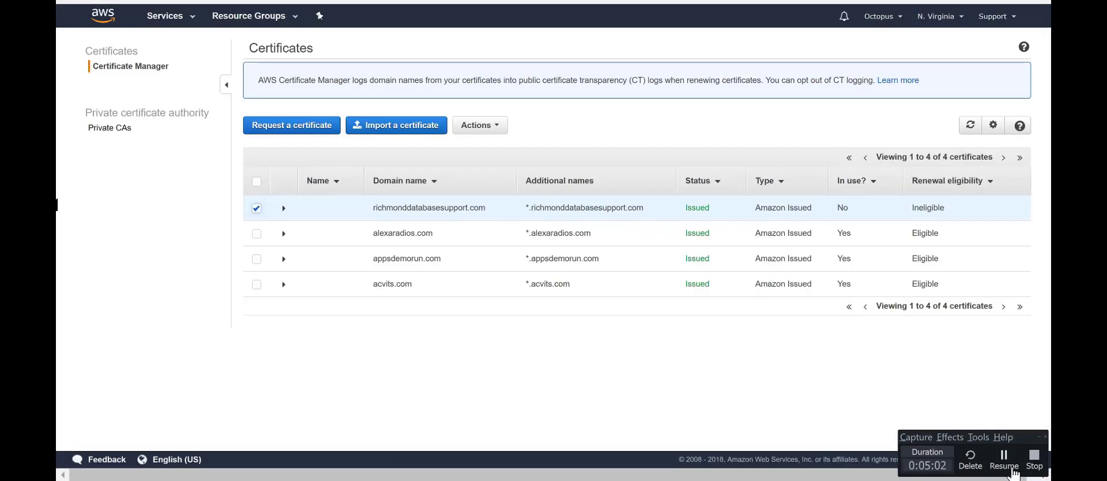
pyautogui.click(1012, 469)
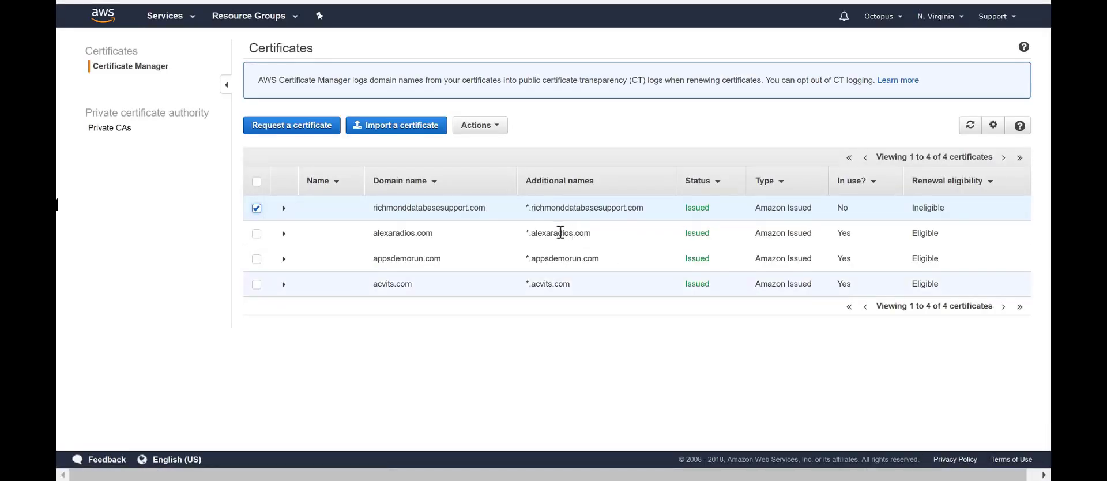
# Go to EC2 Load Balancers and start creating a new load balancer
pyautogui.click(887, 480)
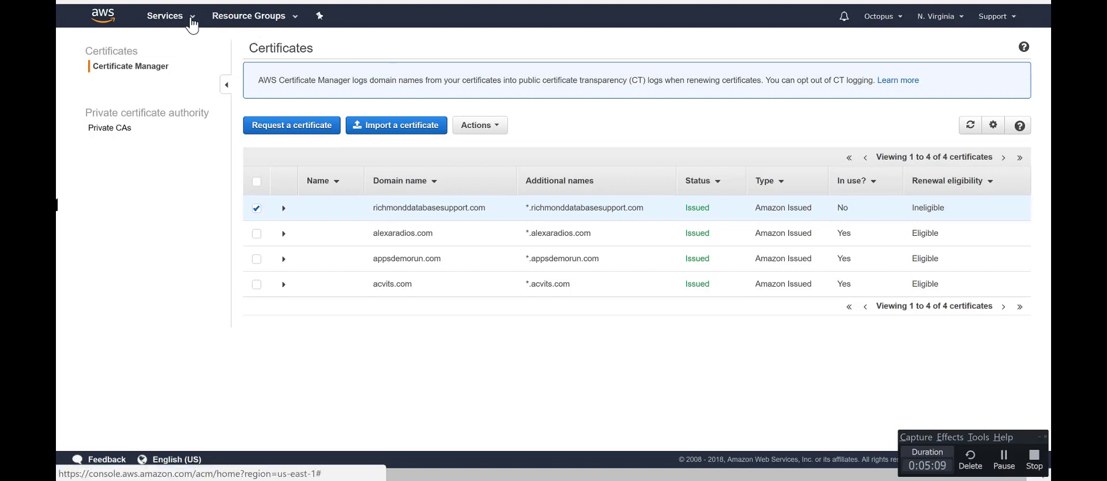
pyautogui.click(192, 21)
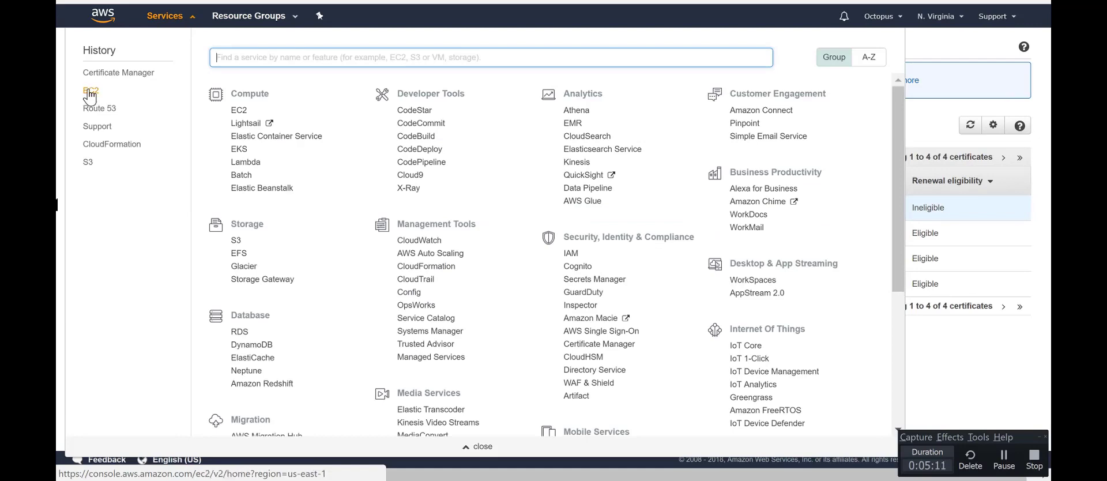
pyautogui.click(89, 93)
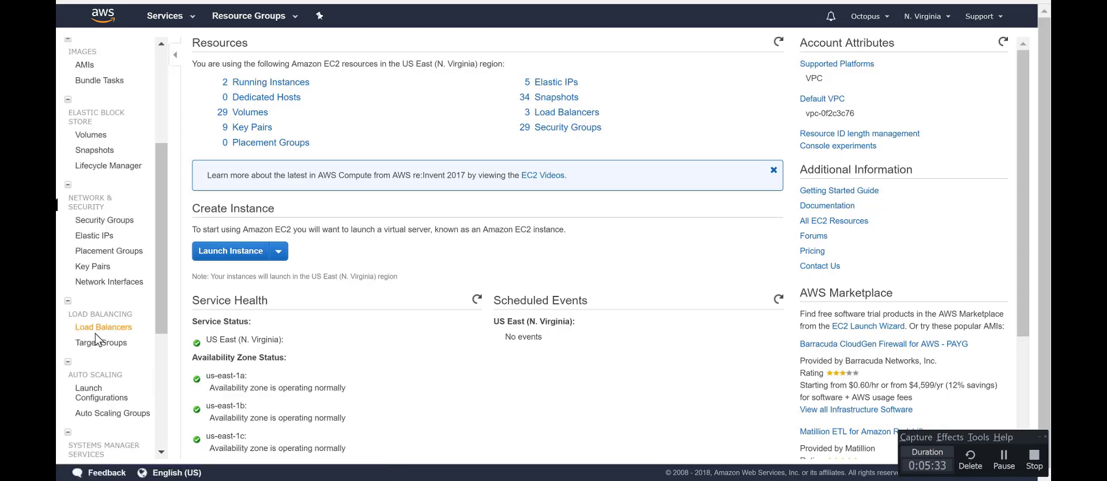
pyautogui.click(95, 332)
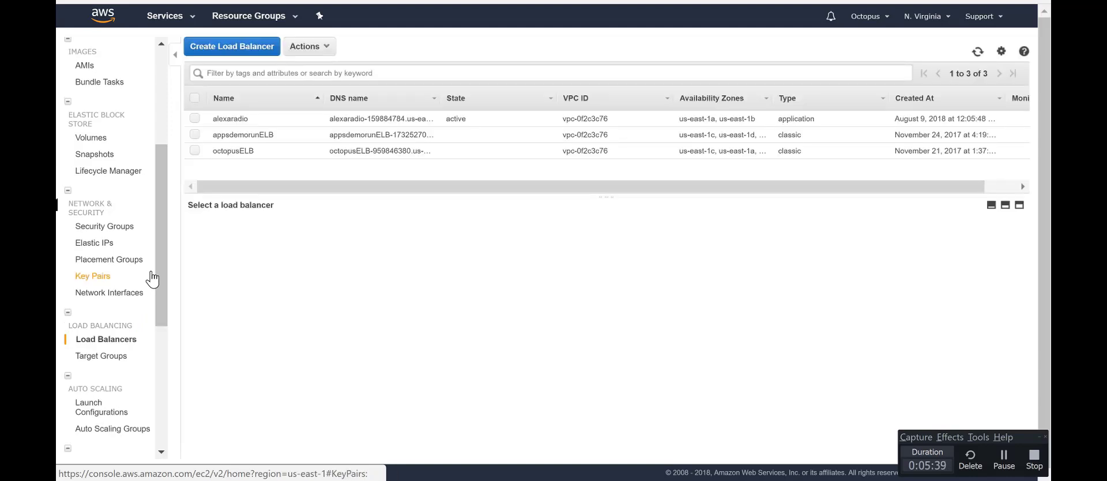
pyautogui.click(236, 52)
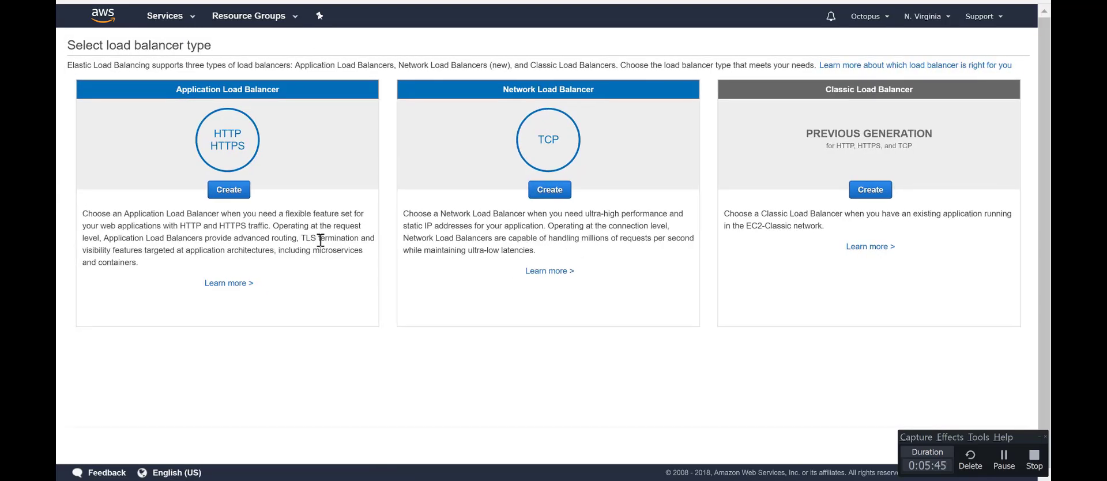
# Start an Application Load Balancer named 'richmonddatabasesupport.co' with ipv4 addressing
pyautogui.click(228, 190)
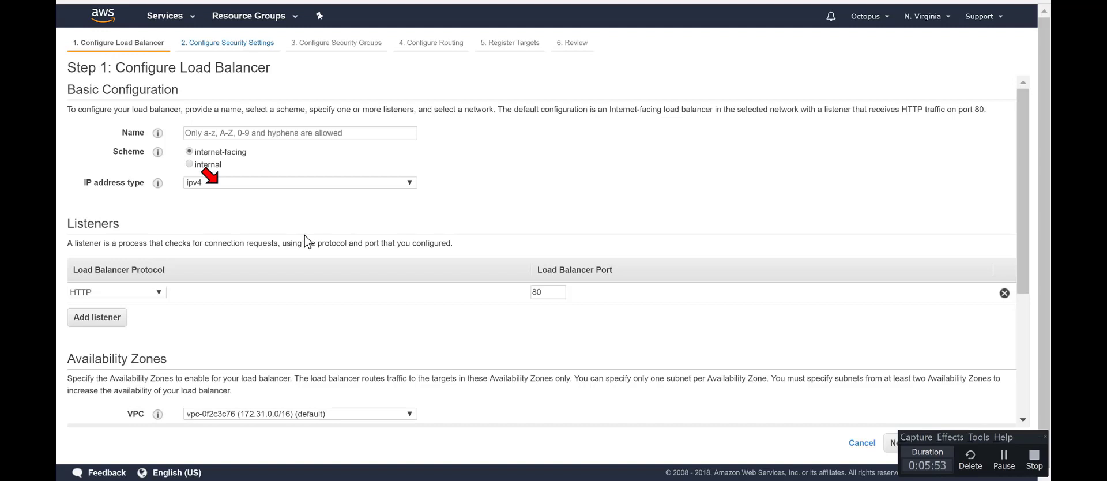
pyautogui.click(196, 134)
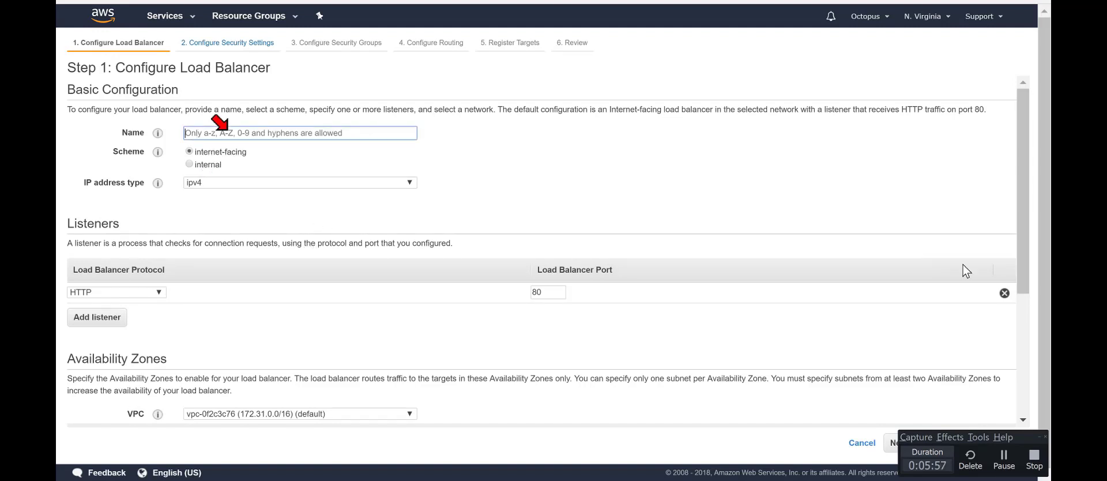
pyautogui.write('ric')
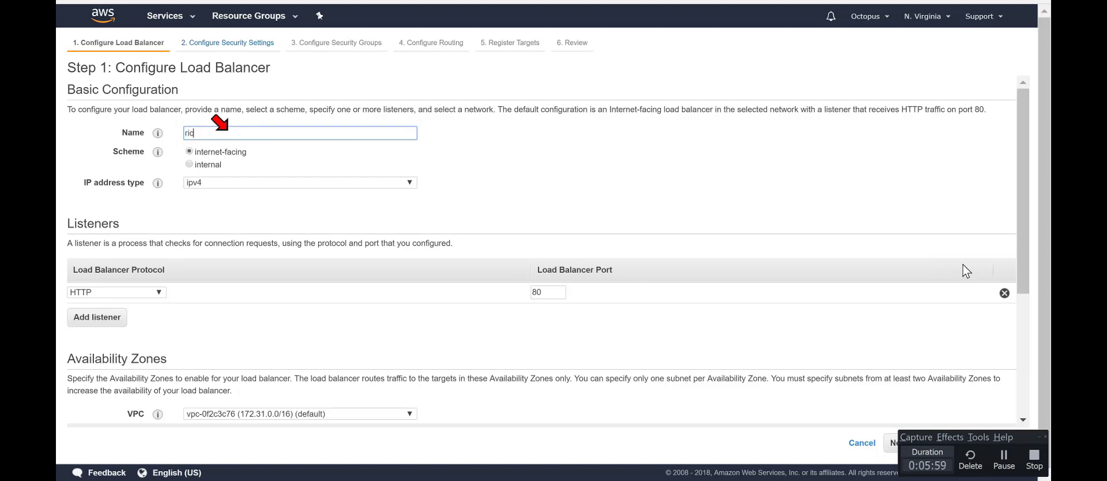
pyautogui.write('hmonddatabasesupport')
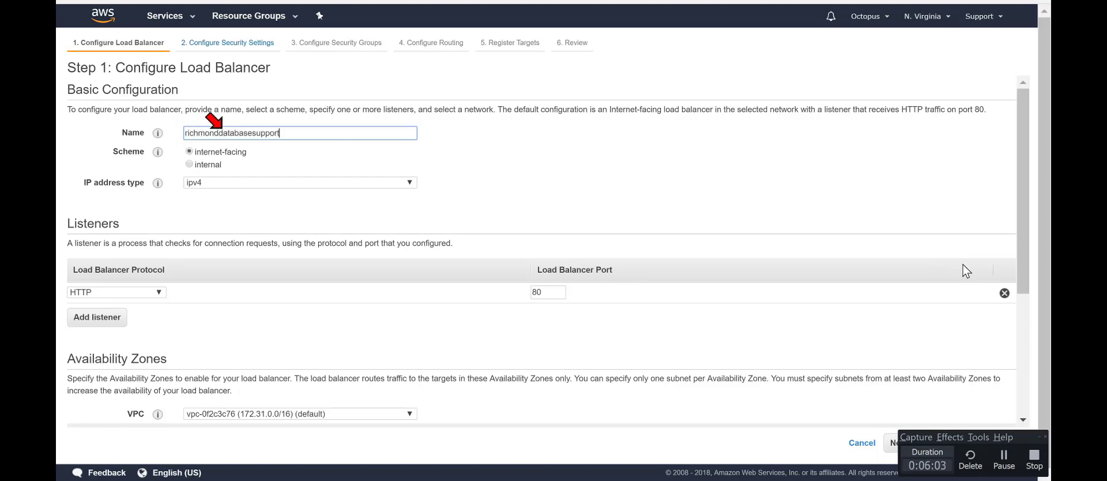
pyautogui.write('.com')
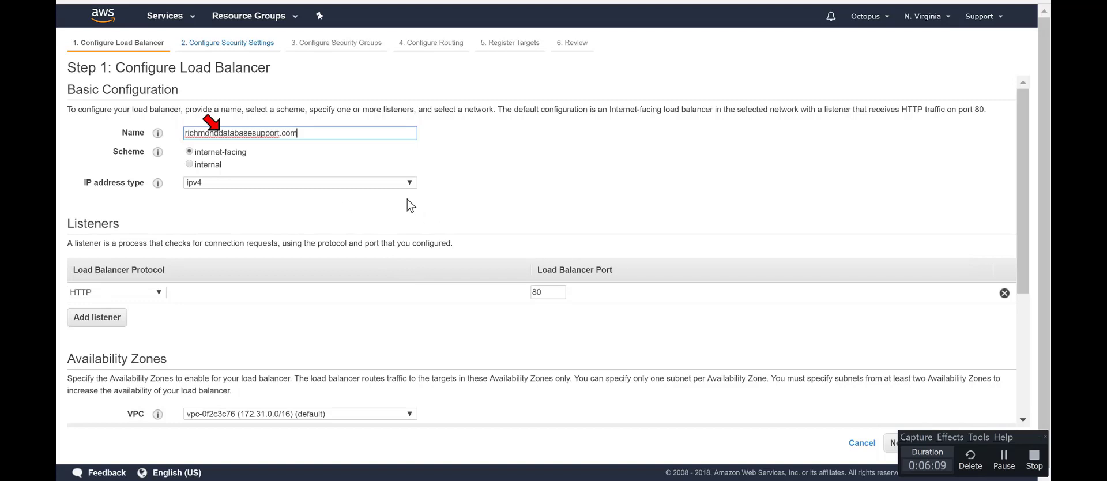
pyautogui.click(411, 183)
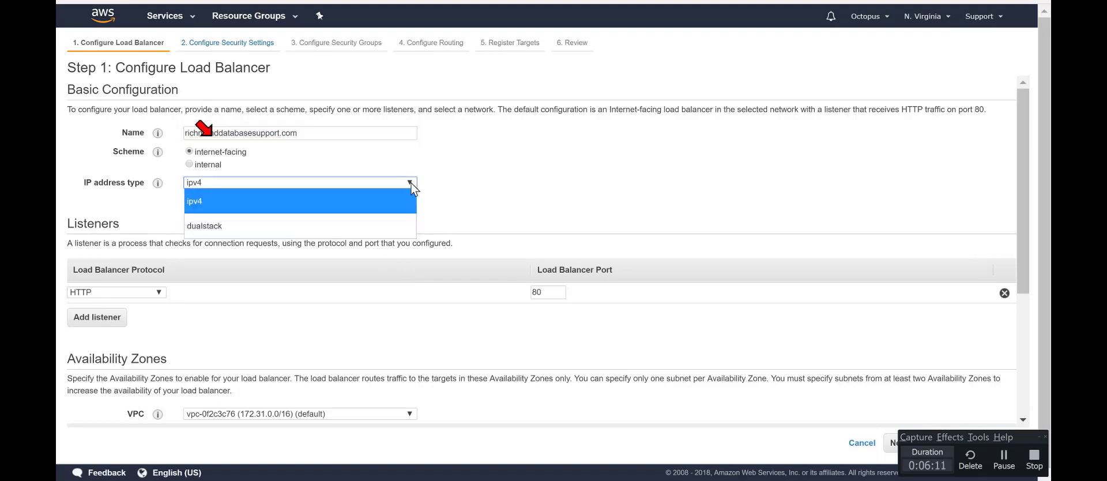
pyautogui.click(484, 193)
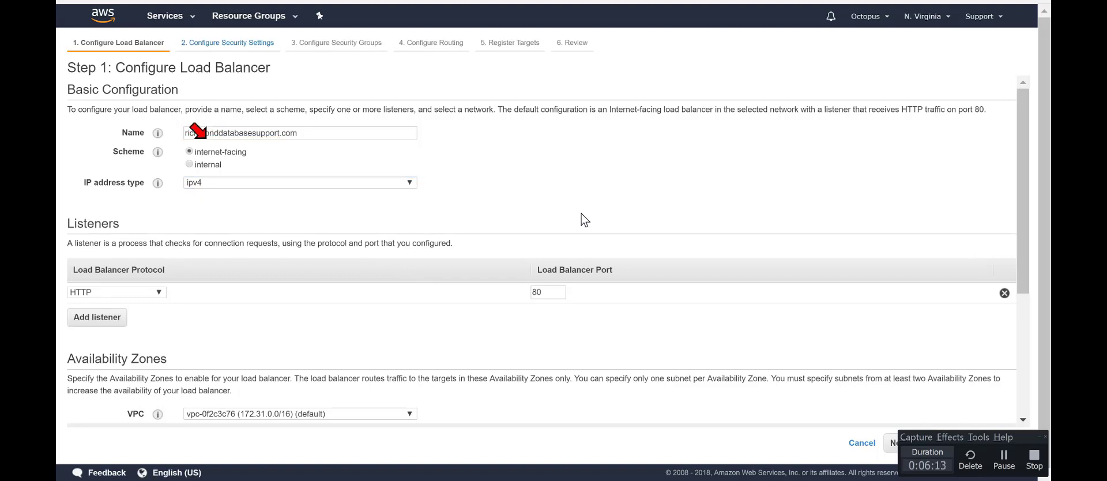
# Add an HTTPS 443 listener, select zones us-east-1a and us-east-1b, and try to continue
pyautogui.scroll(-2, 517, 219)
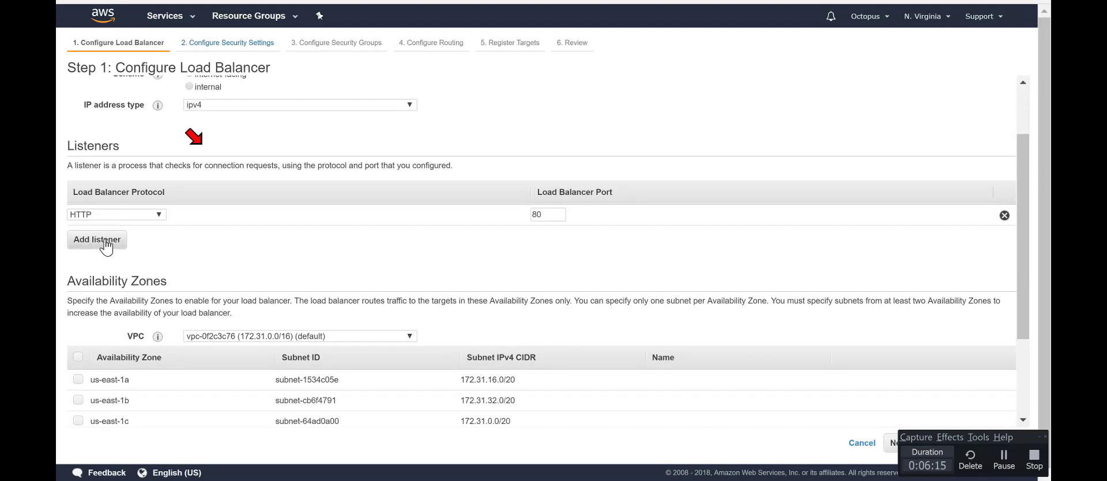
pyautogui.click(106, 242)
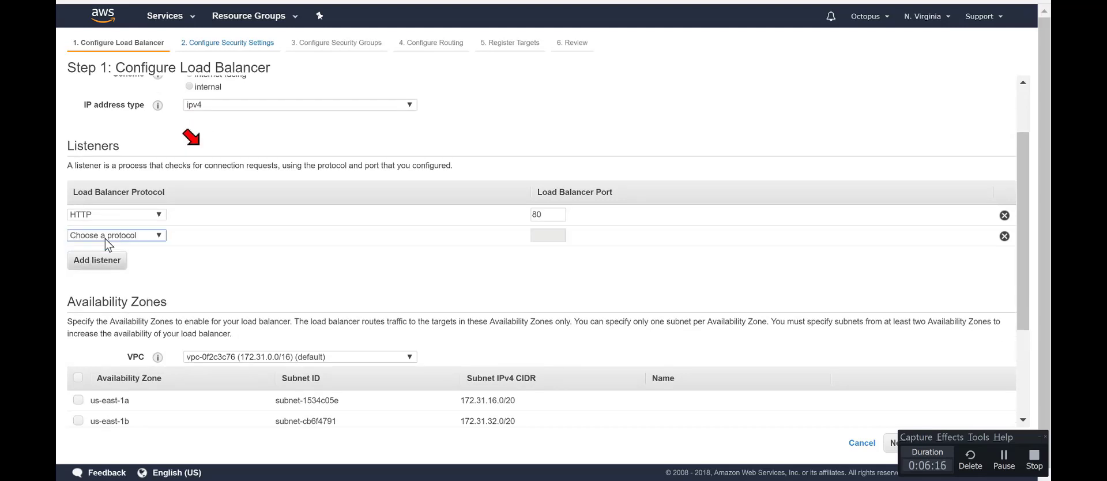
pyautogui.click(160, 236)
pyautogui.click(113, 303)
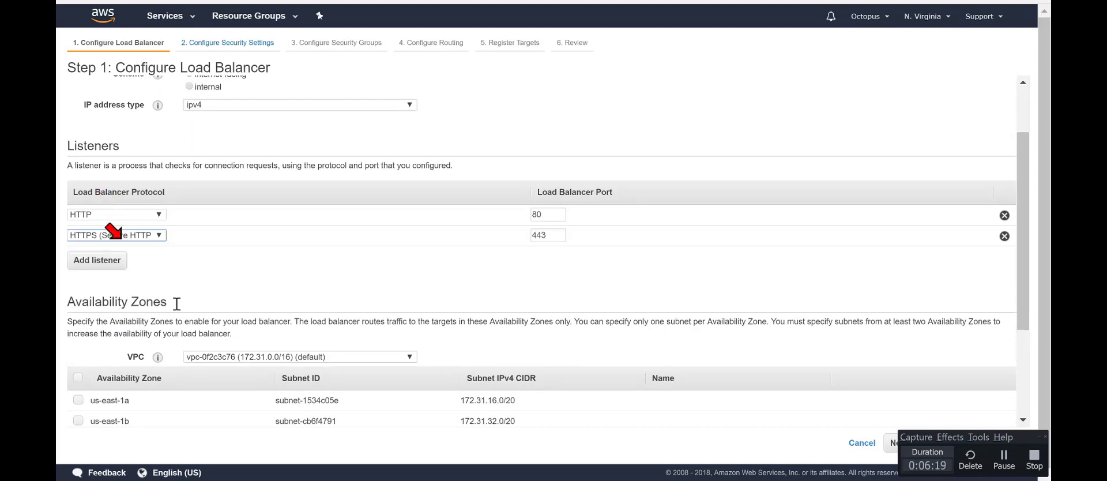
pyautogui.scroll(-2, 715, 259)
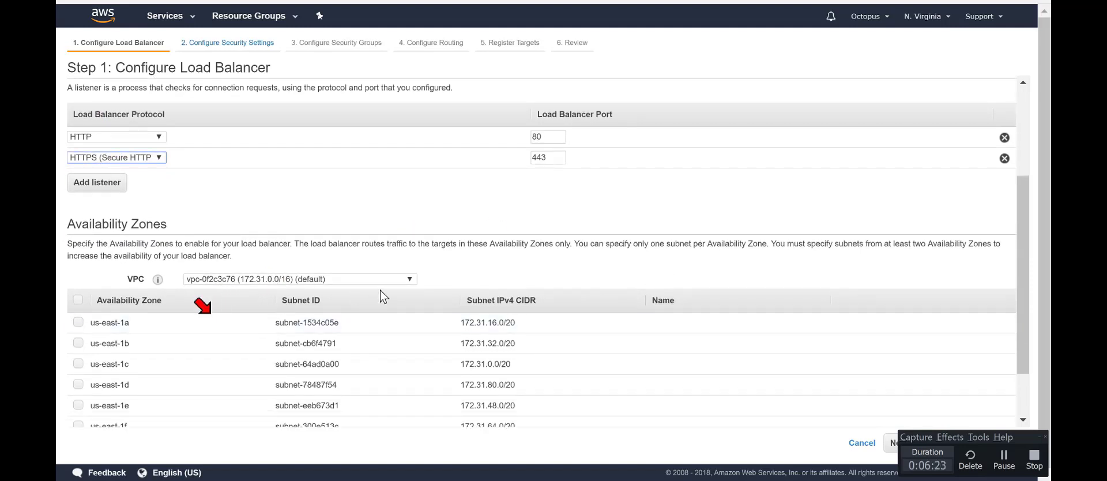
pyautogui.scroll(-2, 700, 348)
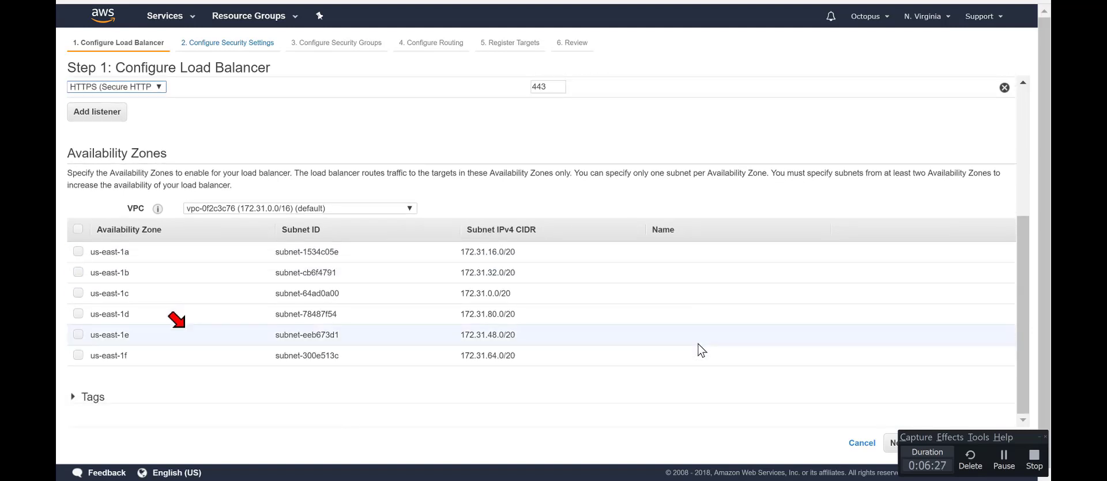
pyautogui.click(78, 253)
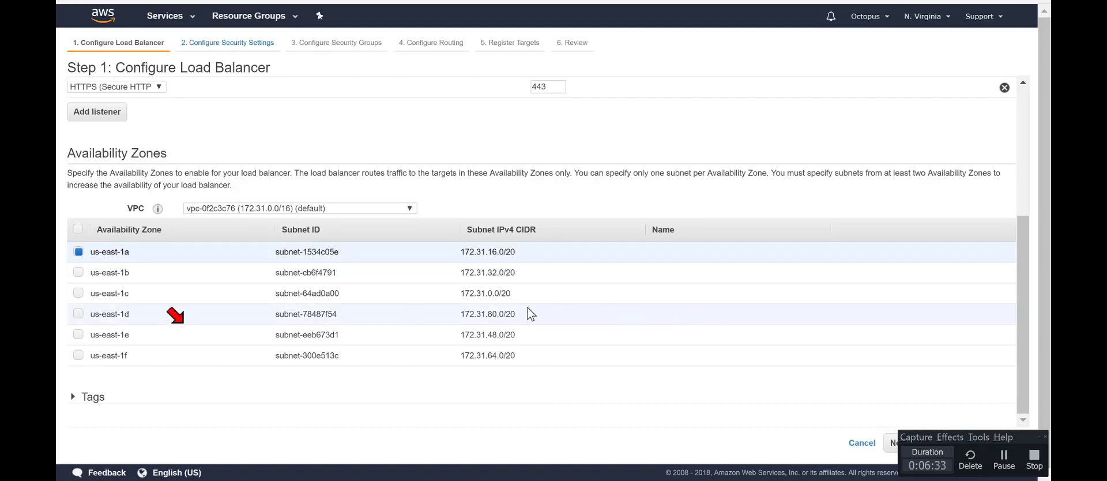
pyautogui.click(77, 272)
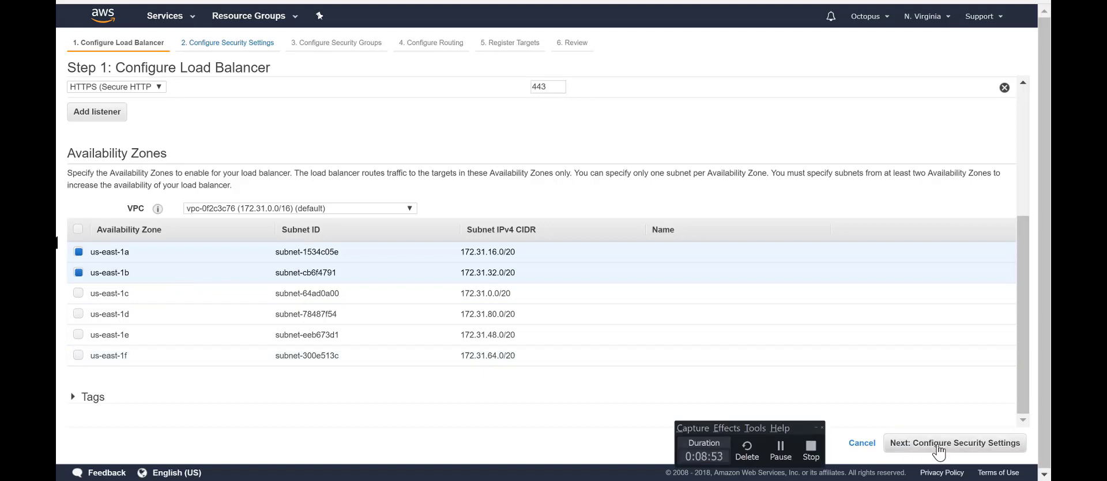
pyautogui.click(939, 449)
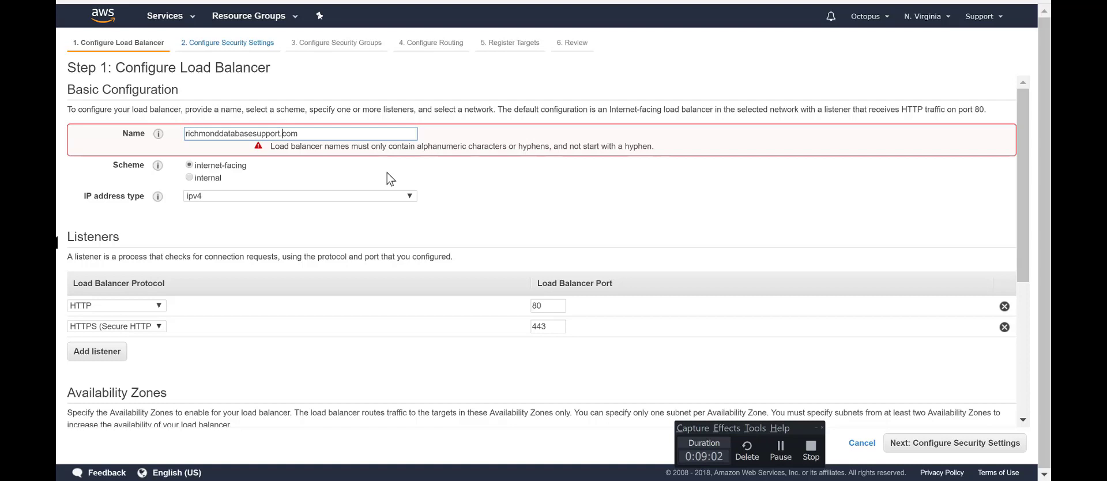
# Trim the rejected load balancer name and advance to Configure Security Settings
pyautogui.click(297, 133)
pyautogui.press('BackSpace')
pyautogui.click(947, 443)
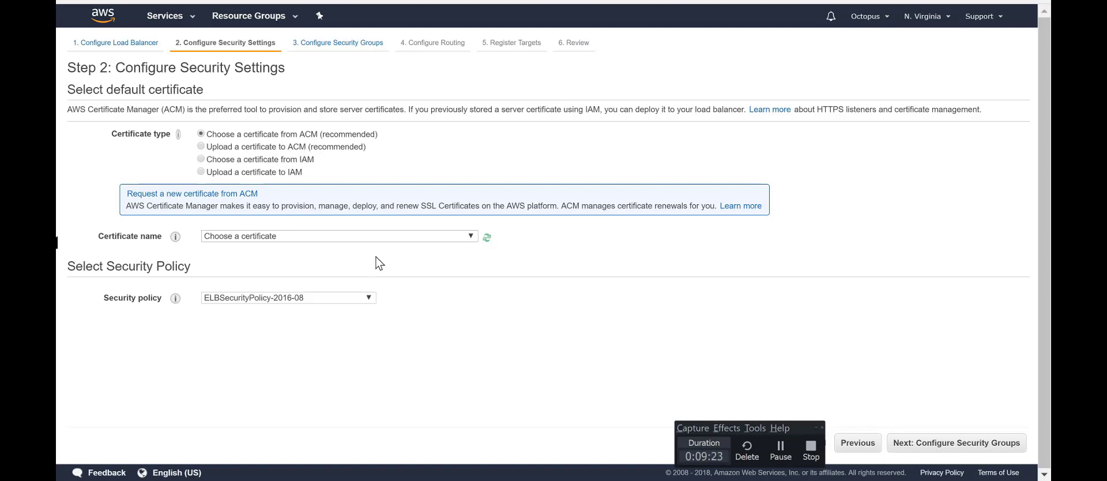
# Select the richmonddatabasesupport.com certificate for the HTTPS listener and continue to security groups
pyautogui.click(469, 236)
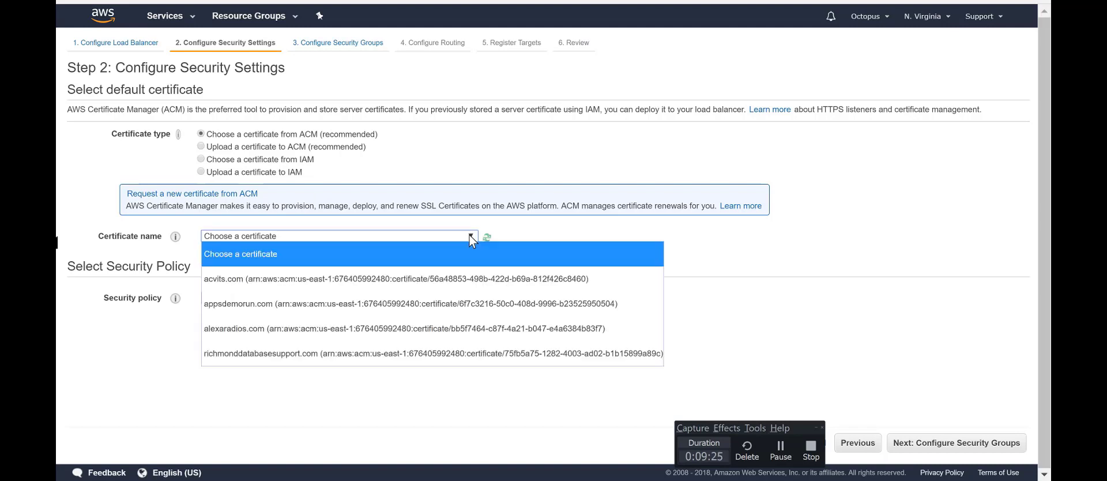
pyautogui.click(342, 362)
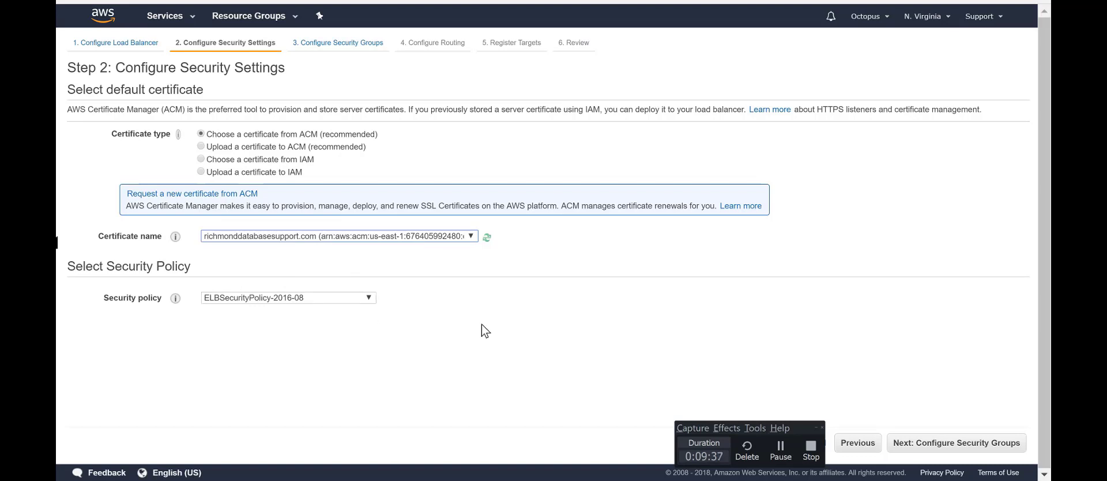
pyautogui.click(937, 447)
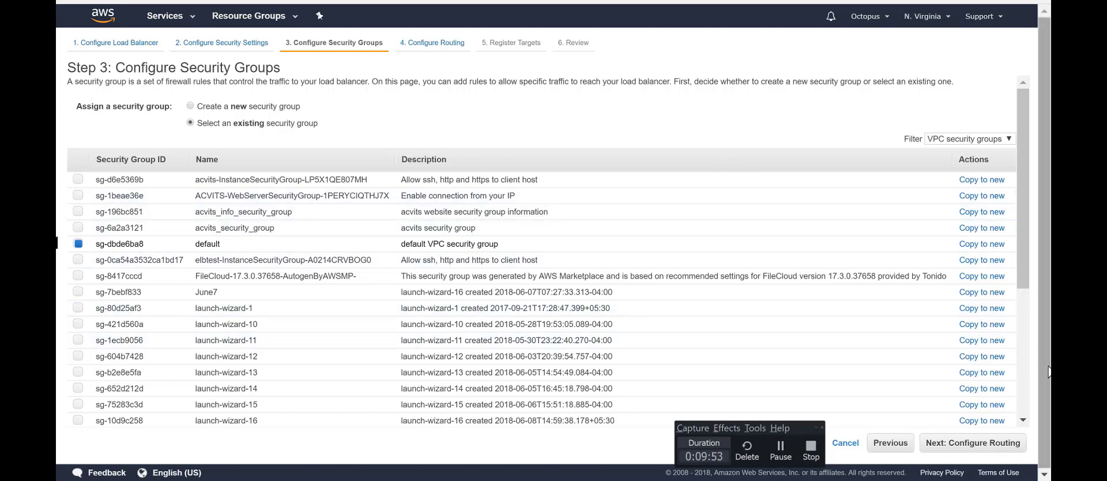
# Swap the default security group for launch-wizard-11 and continue to routing
pyautogui.click(78, 340)
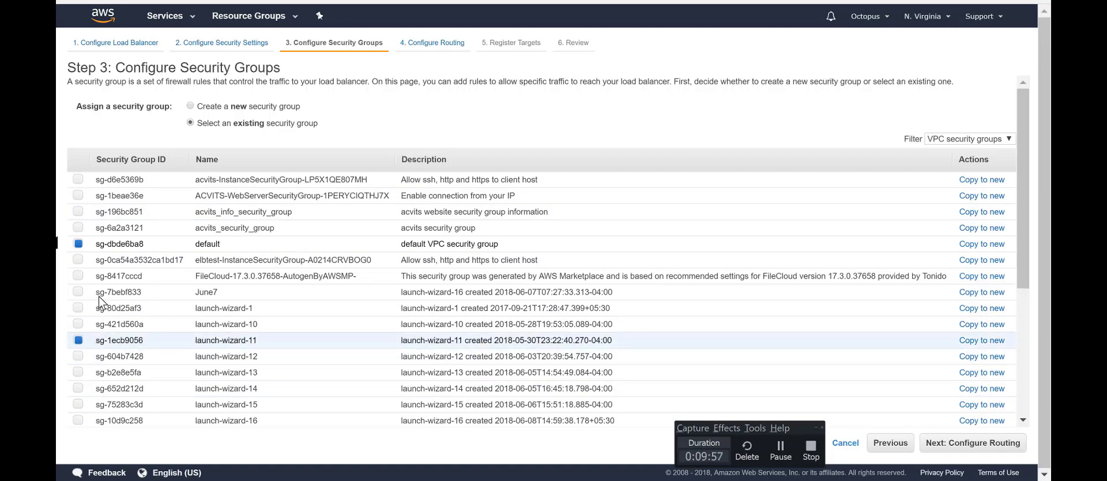
pyautogui.click(79, 244)
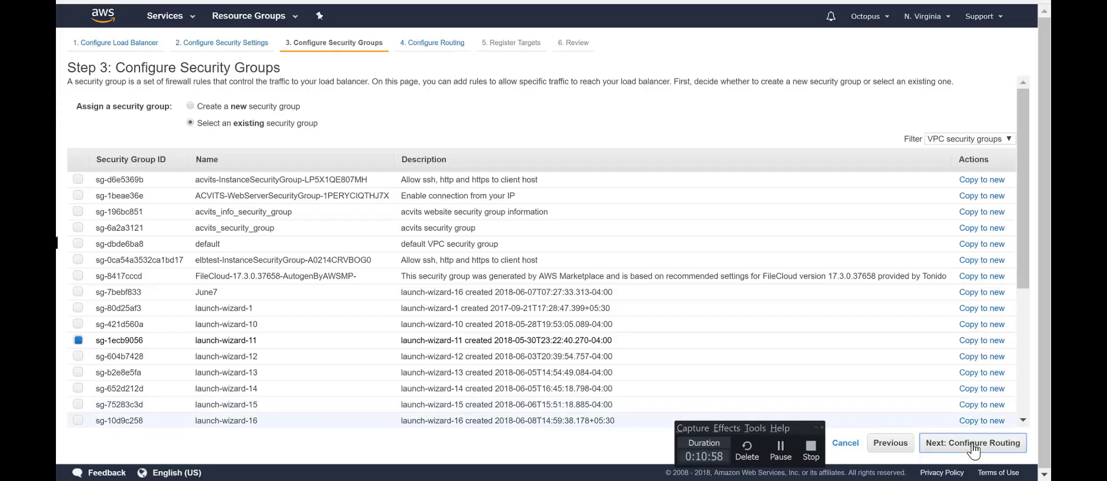
pyautogui.click(958, 443)
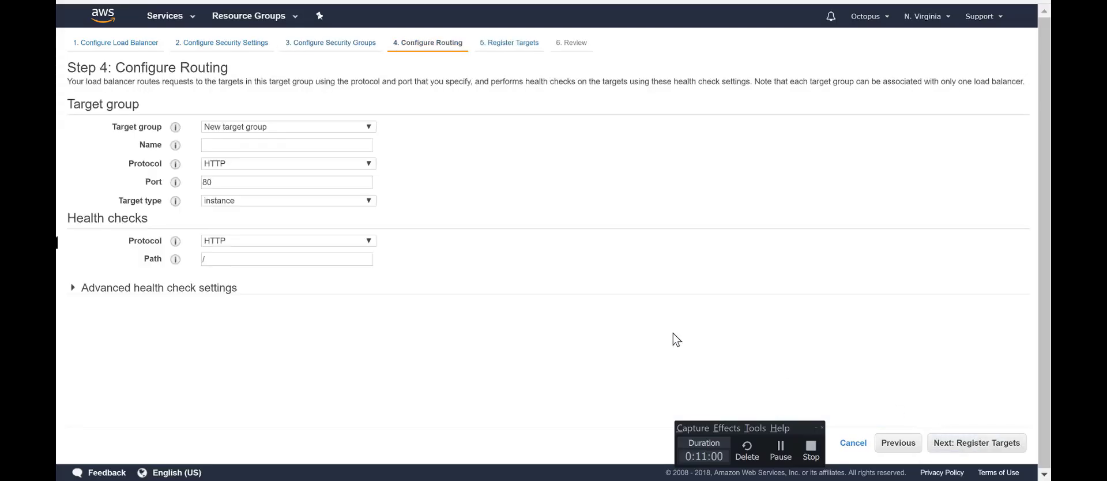
pyautogui.click(369, 128)
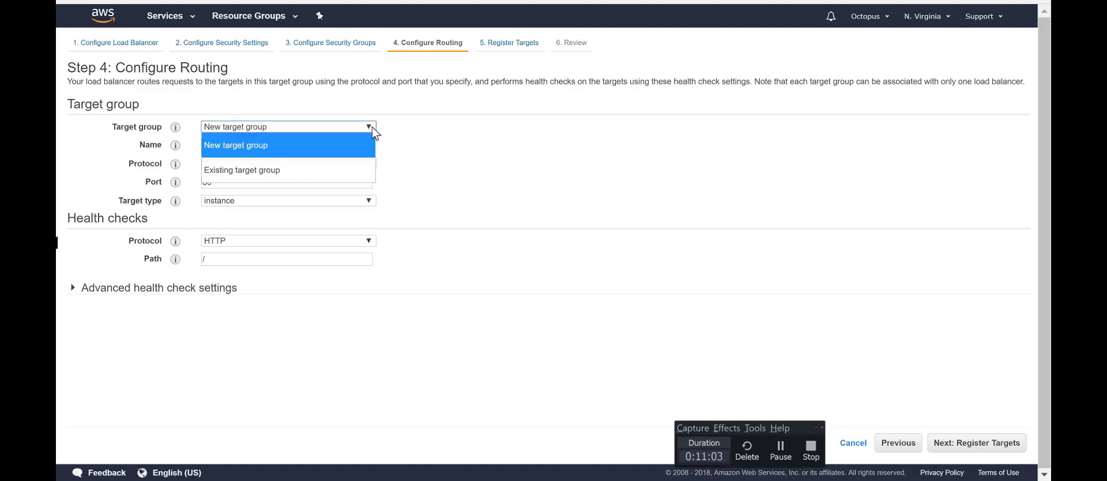
pyautogui.click(507, 171)
pyautogui.moveTo(177, 132)
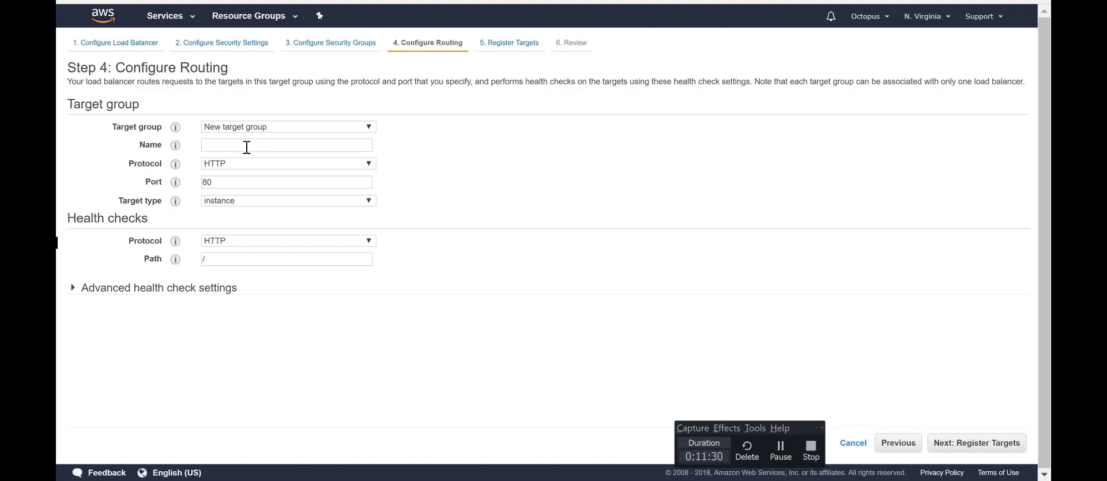
pyautogui.click(246, 148)
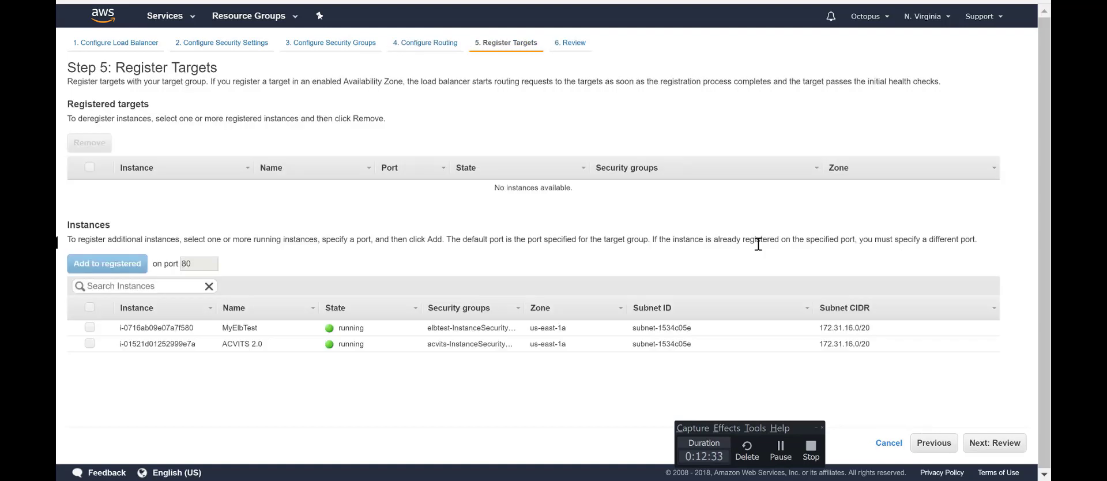
# Add MyElbTest to the registered targets on port 80, then review and create the load balancer
pyautogui.click(90, 328)
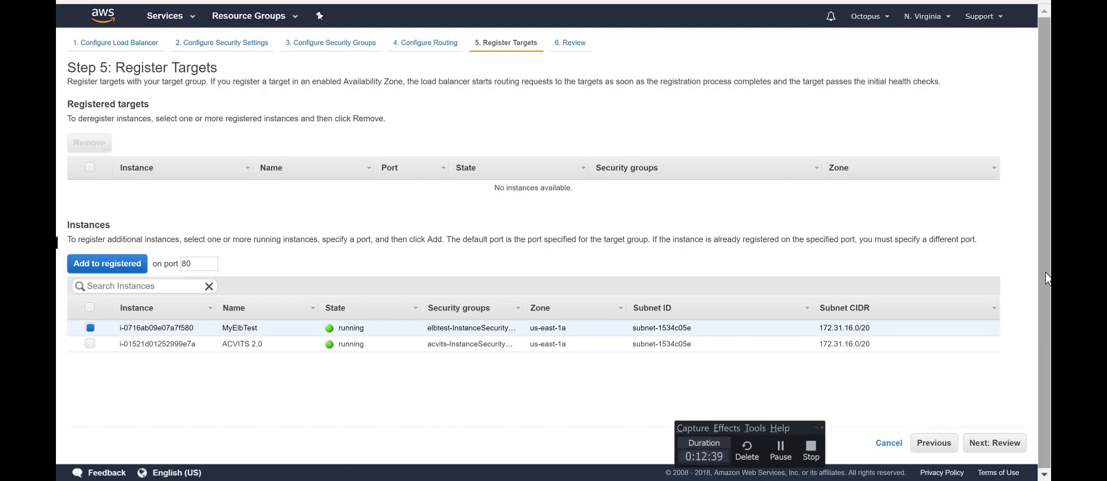
pyautogui.click(97, 270)
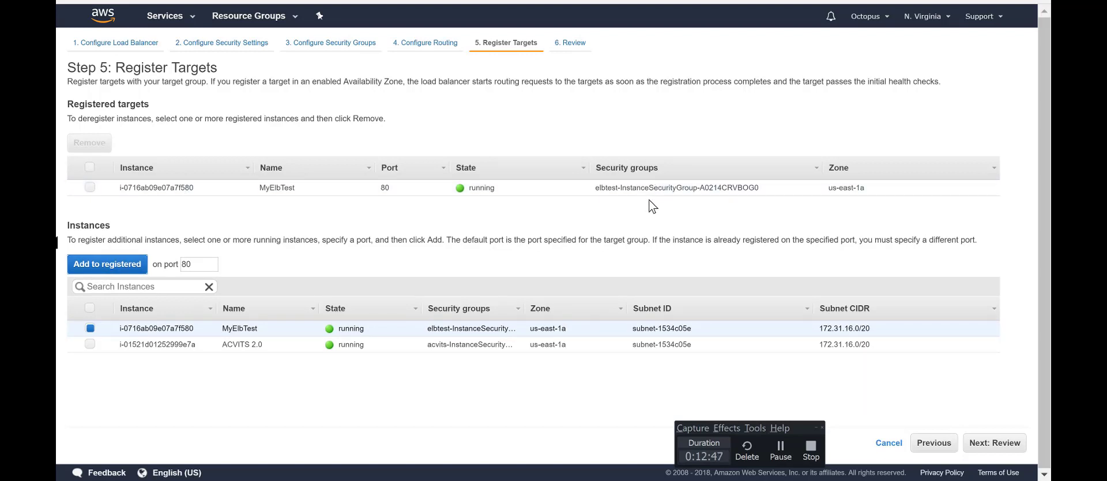
pyautogui.click(990, 447)
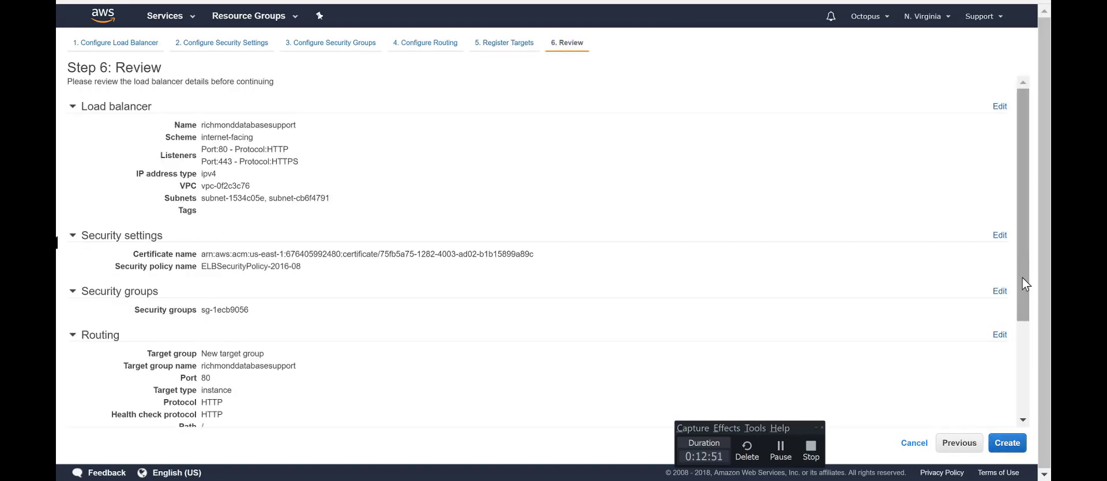
pyautogui.scroll(-3, 1025, 323)
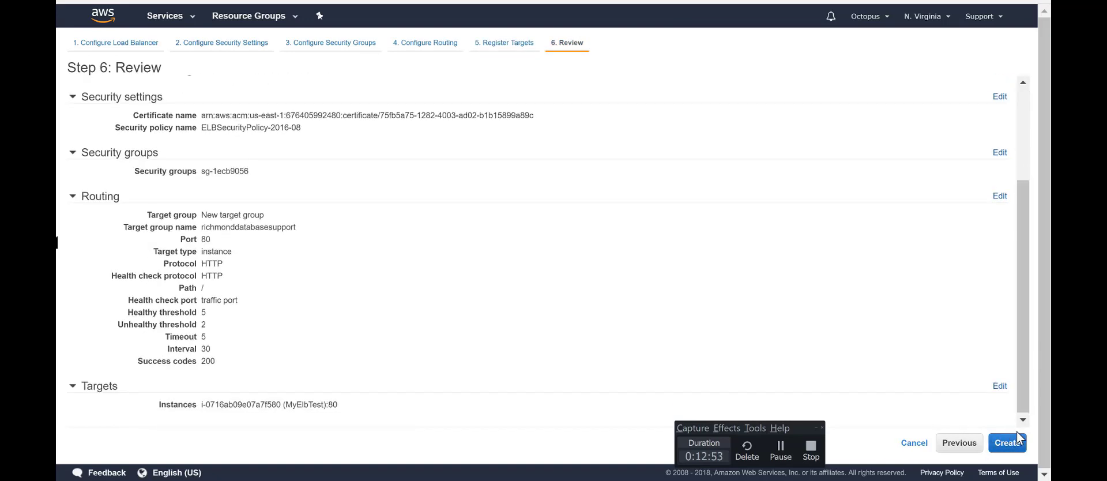
pyautogui.click(1005, 444)
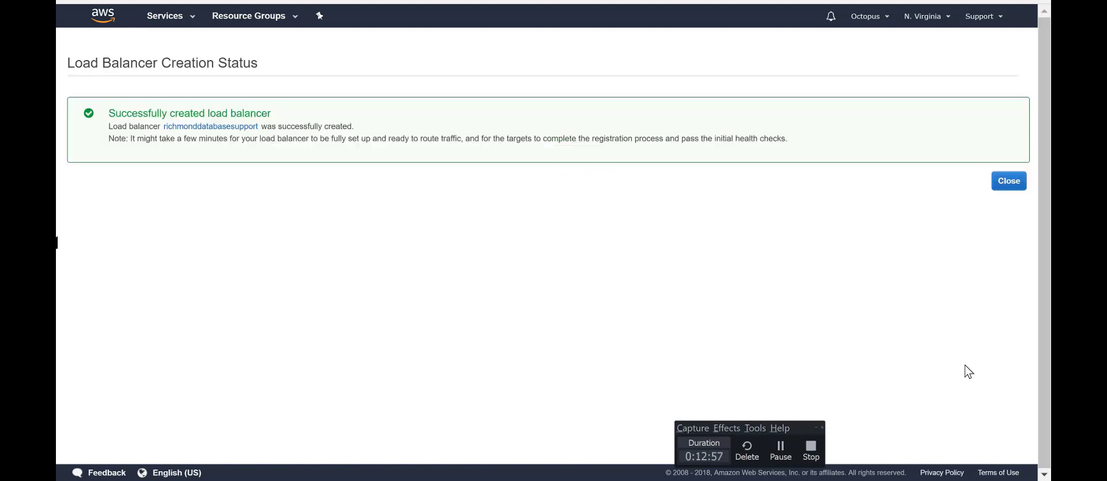
# Close the creation status page and open the richmonddatabasesupport.com hosted zone in Route 53
pyautogui.click(1007, 191)
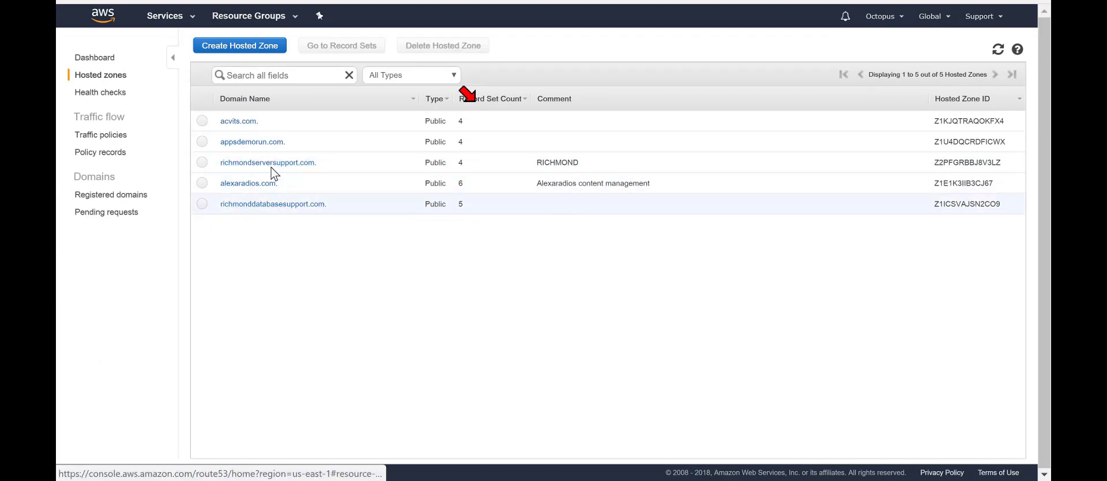
pyautogui.click(265, 205)
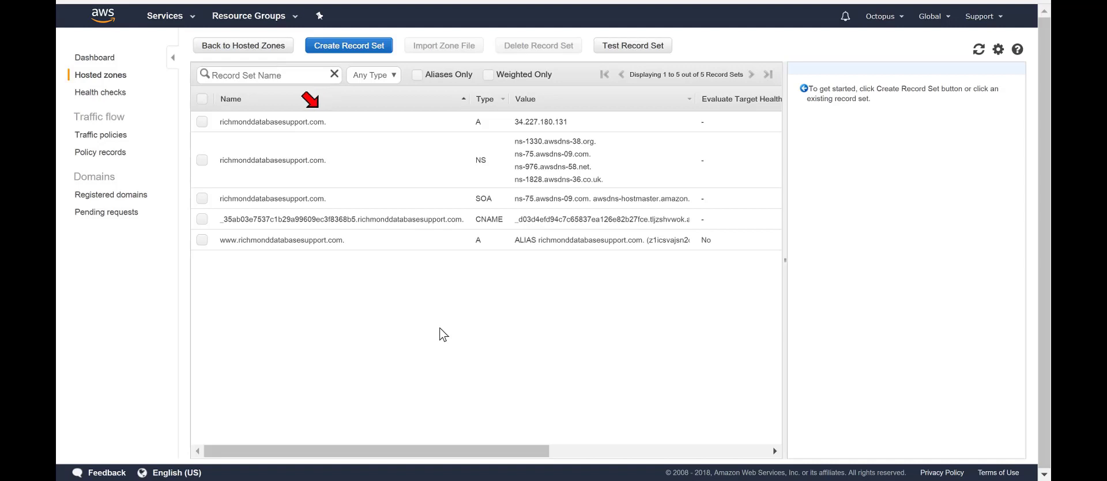
# Make the richmonddatabasesupport.com A record an alias to the richmonddatabasesupport ELB and save it
pyautogui.click(202, 123)
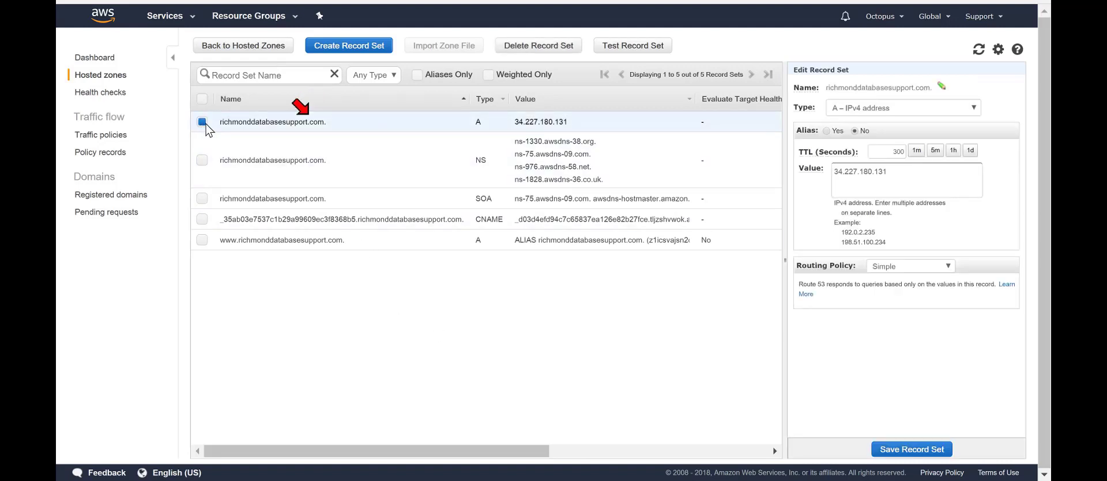
pyautogui.click(827, 132)
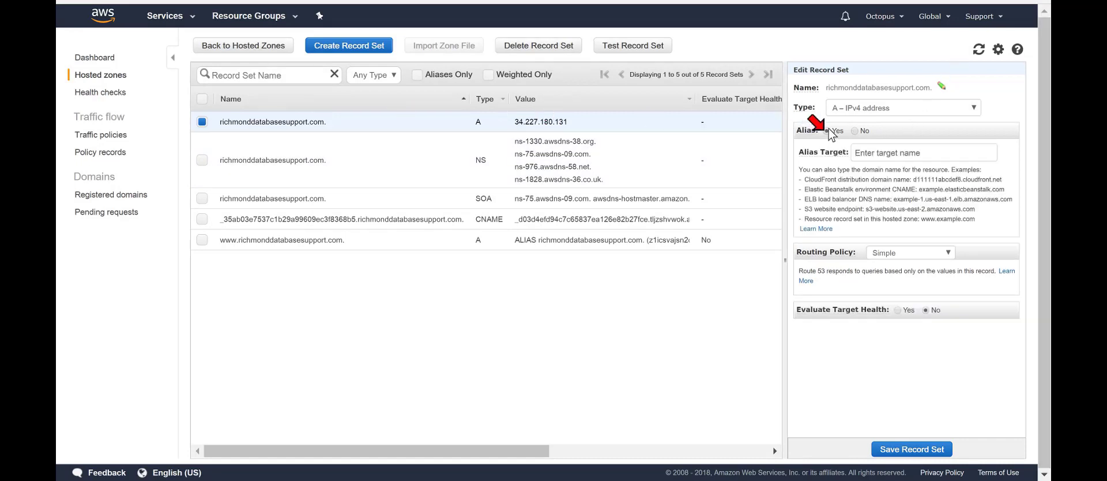
pyautogui.click(939, 152)
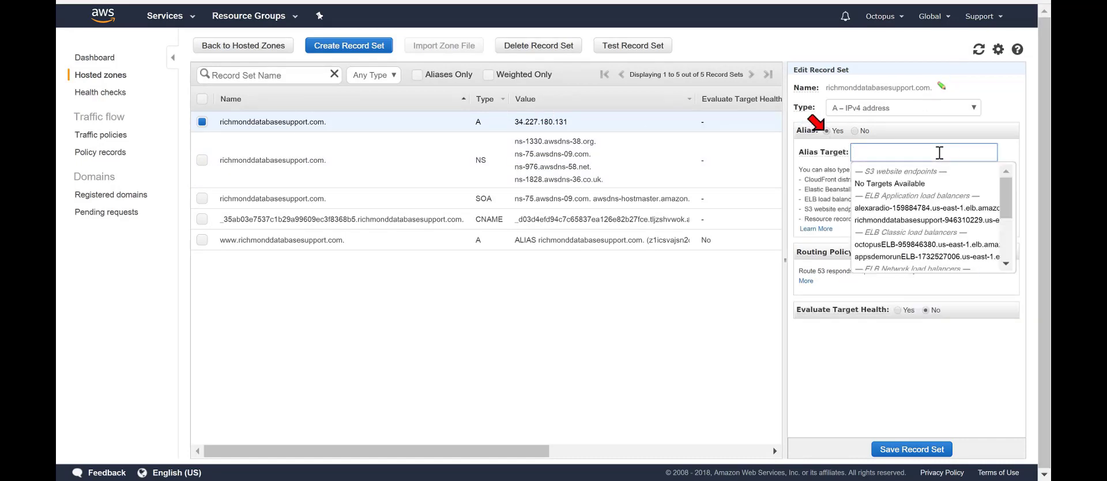
pyautogui.click(922, 221)
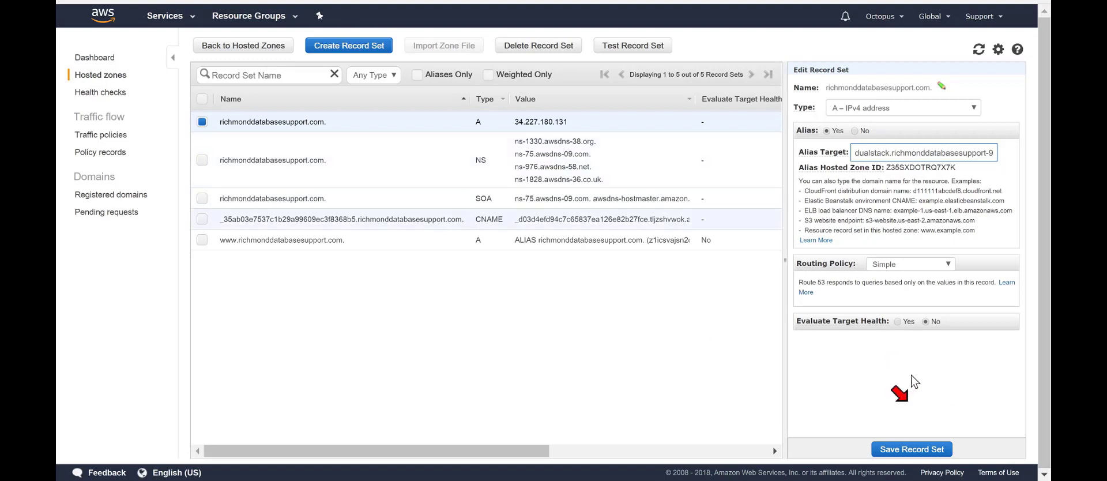
pyautogui.click(914, 447)
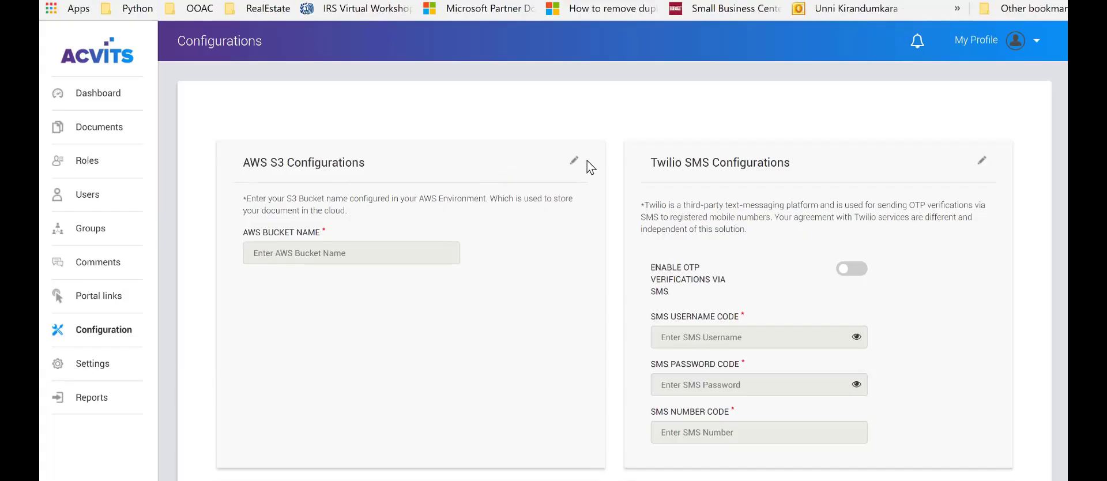
# Enter version15test as the AWS S3 bucket name, test it and submit
pyautogui.click(576, 167)
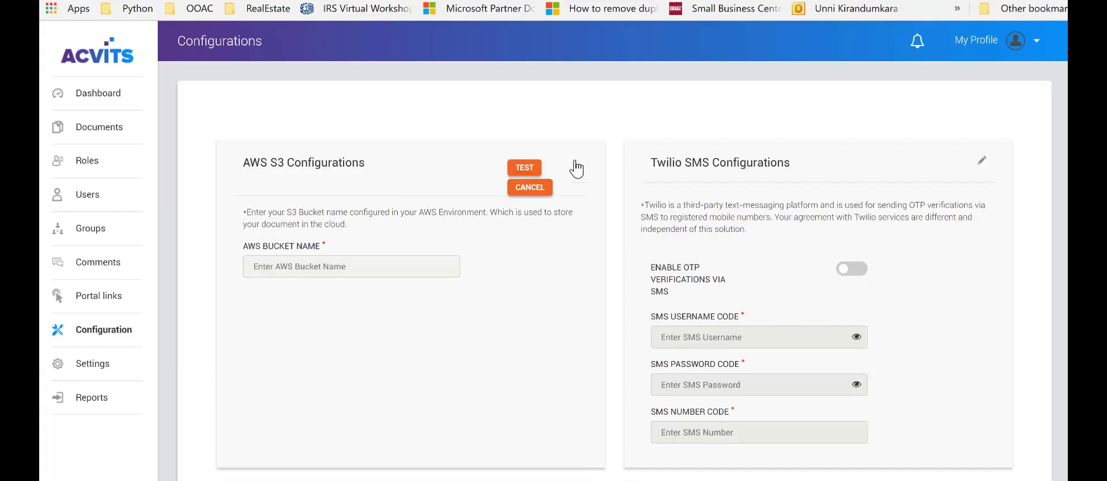
pyautogui.click(289, 267)
pyautogui.write('version15test')
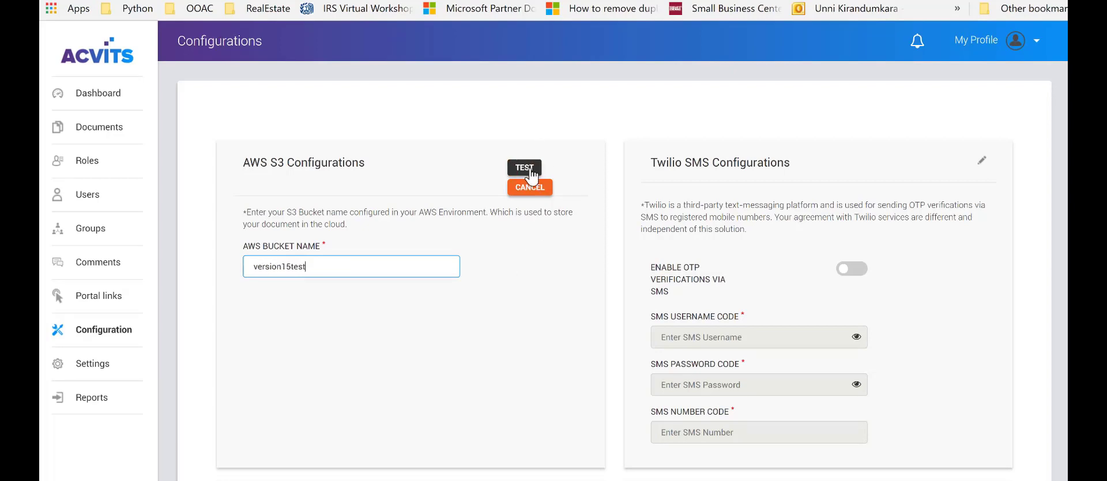
pyautogui.click(531, 173)
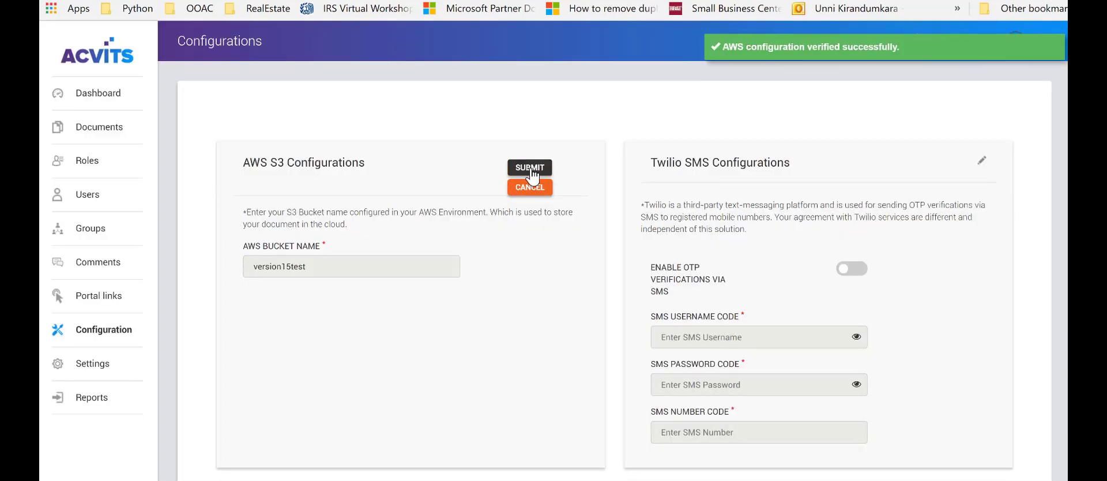
pyautogui.click(531, 173)
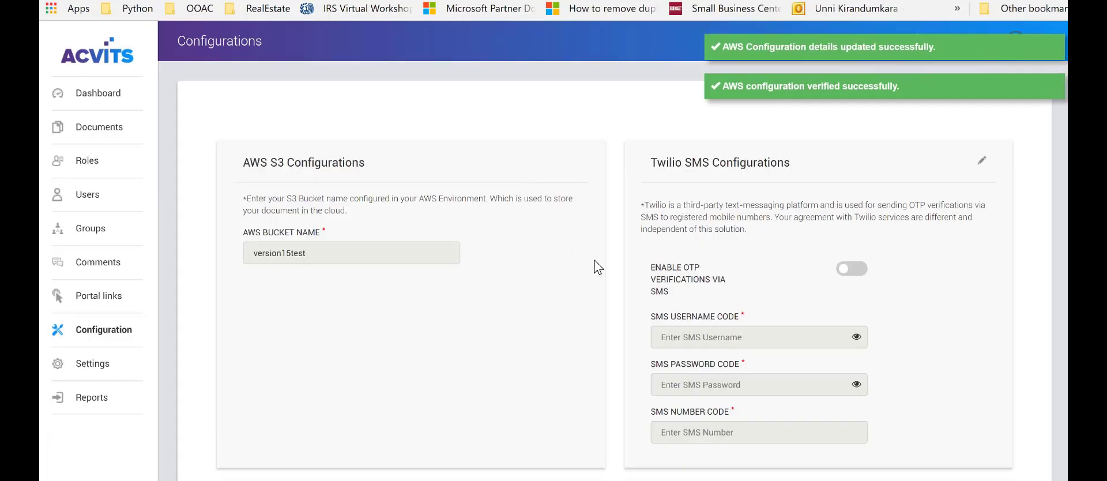
pyautogui.scroll(-3, 1035, 211)
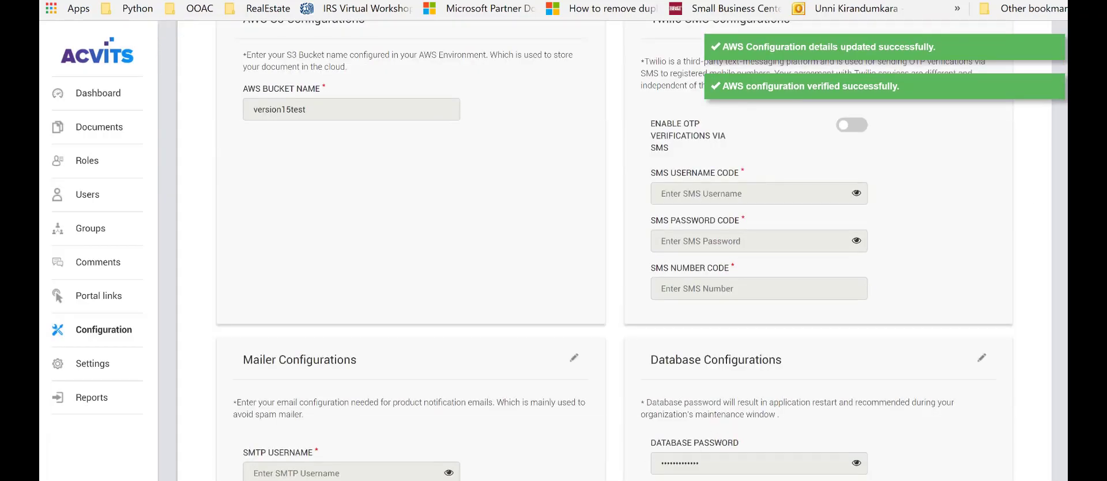
pyautogui.scroll(-4, 338, 208)
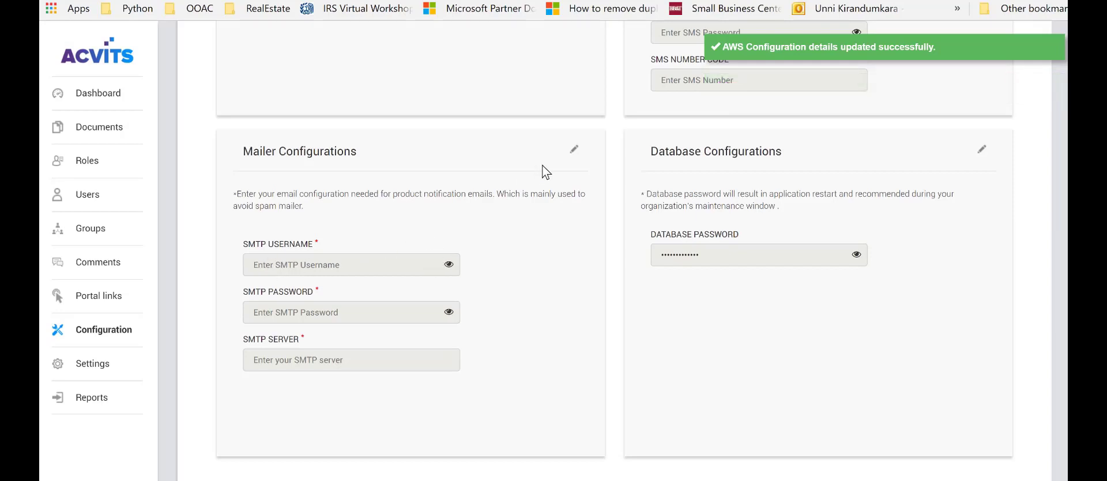
# Fill in the SMTP username, password and server smtp.gmail.com, test the connection and submit
pyautogui.click(575, 149)
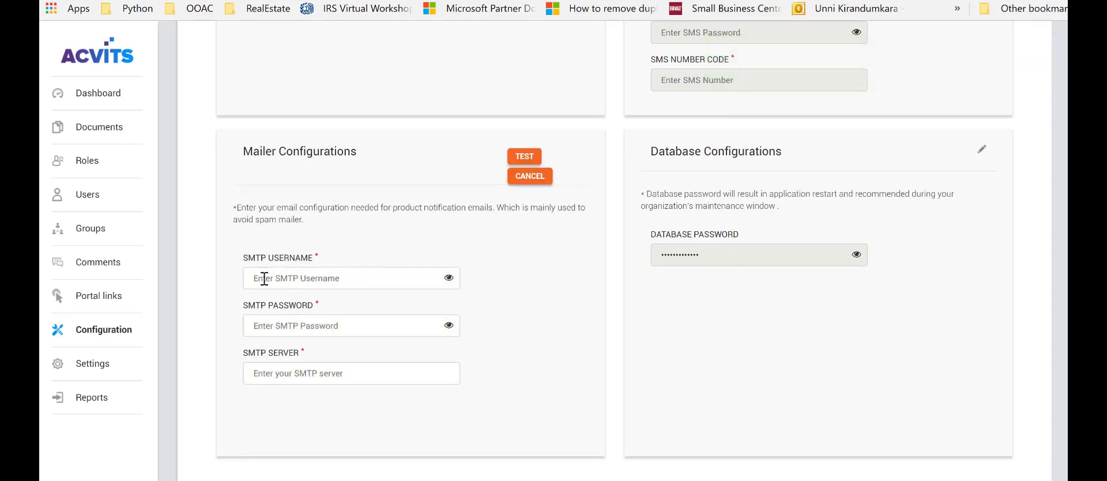
pyautogui.click(266, 279)
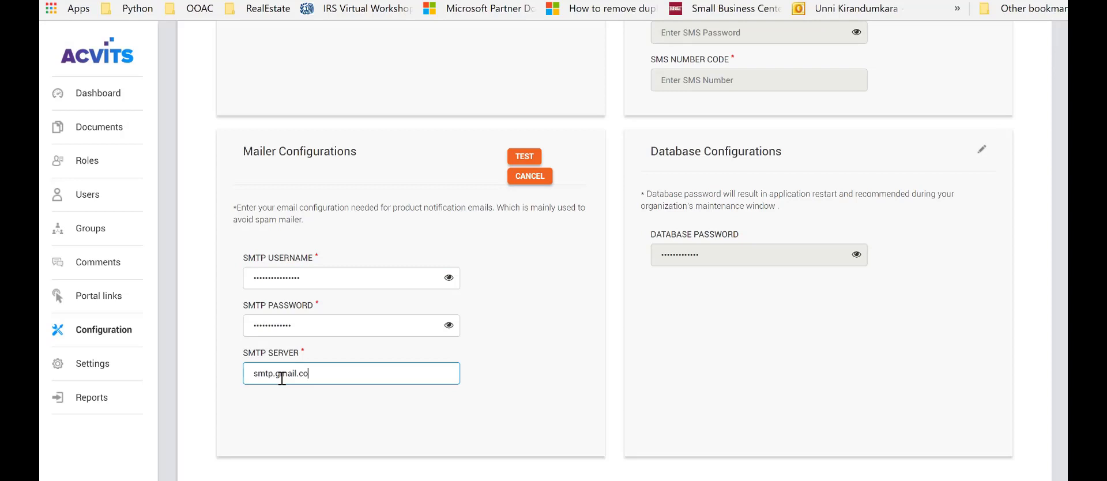
pyautogui.write('om')
pyautogui.click(528, 157)
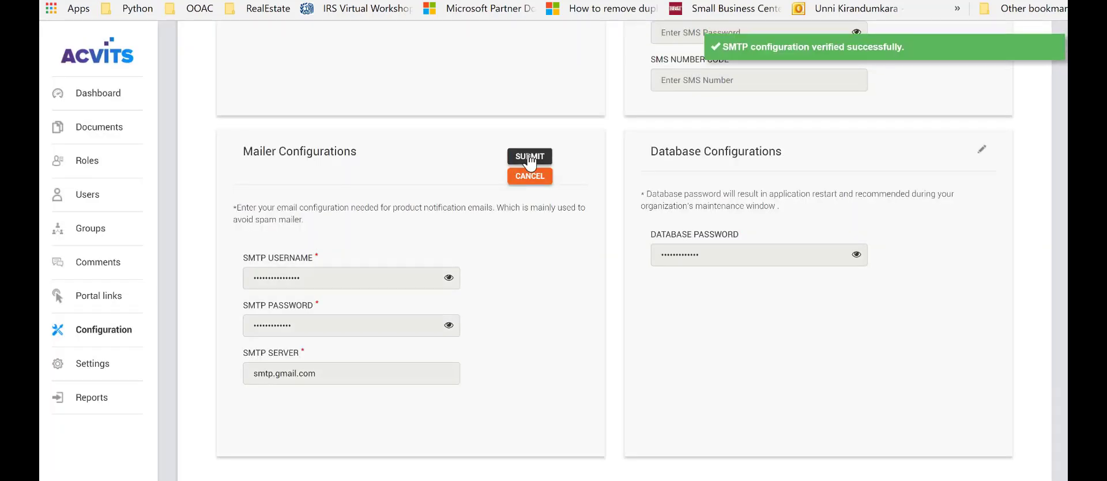
pyautogui.click(529, 158)
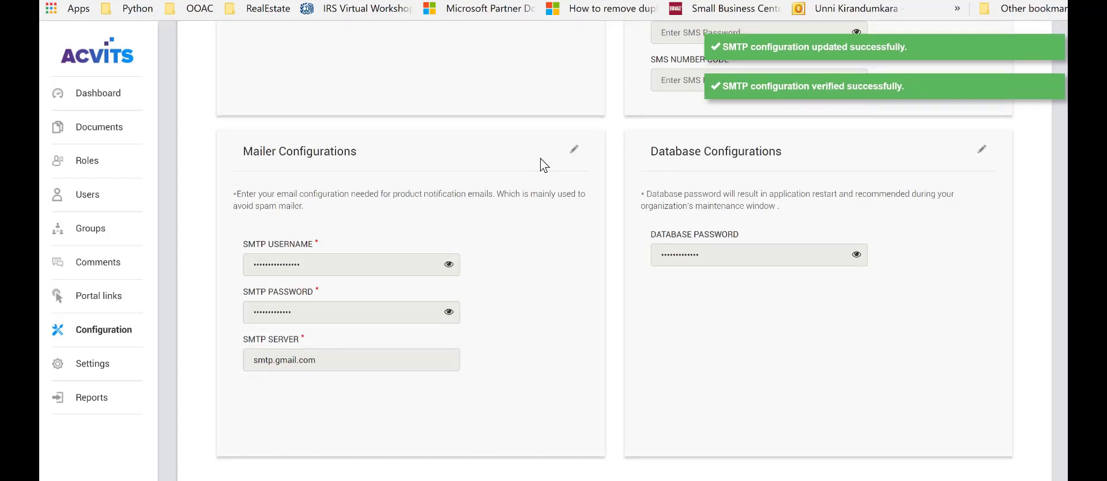